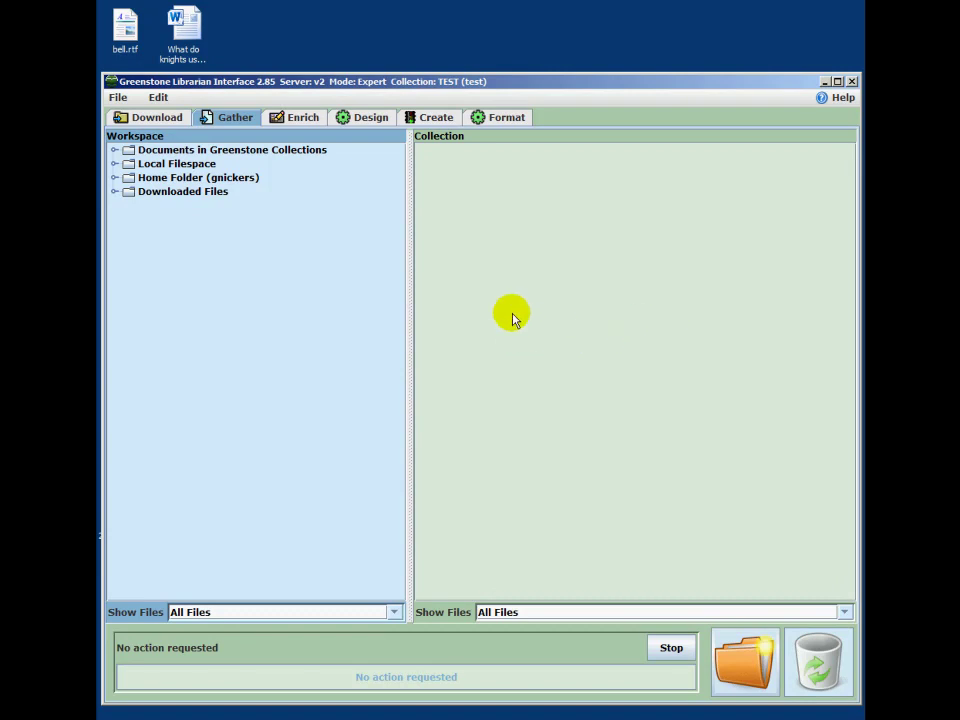
Step: Browse the workspace's local filespace to the contents of the Courses folder on drive F: for gathering files
click(349, 85)
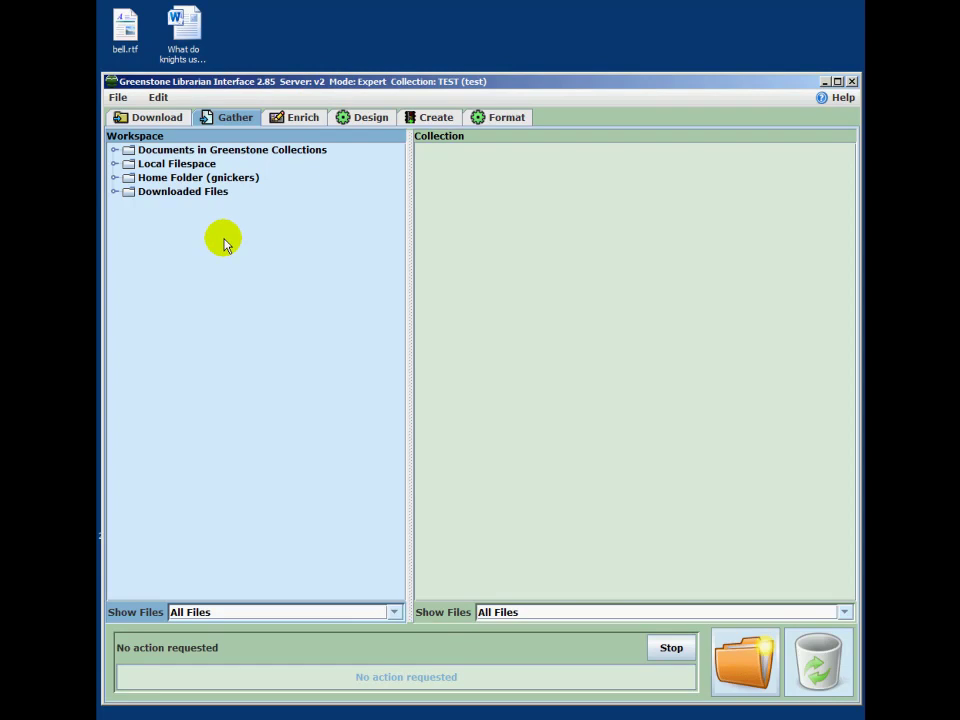
click(226, 119)
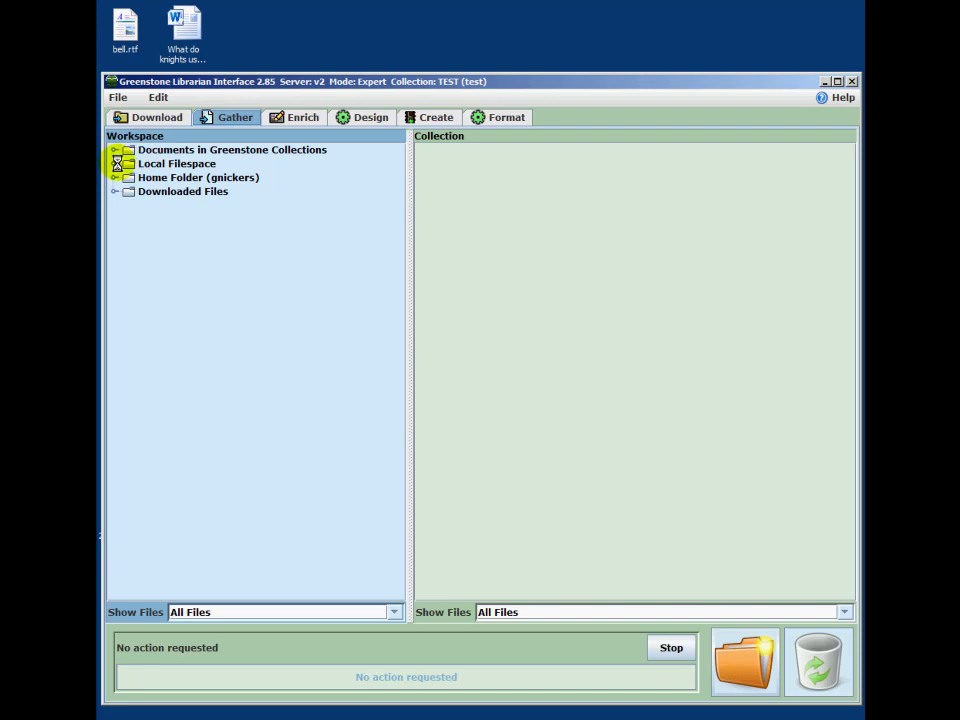
click(129, 231)
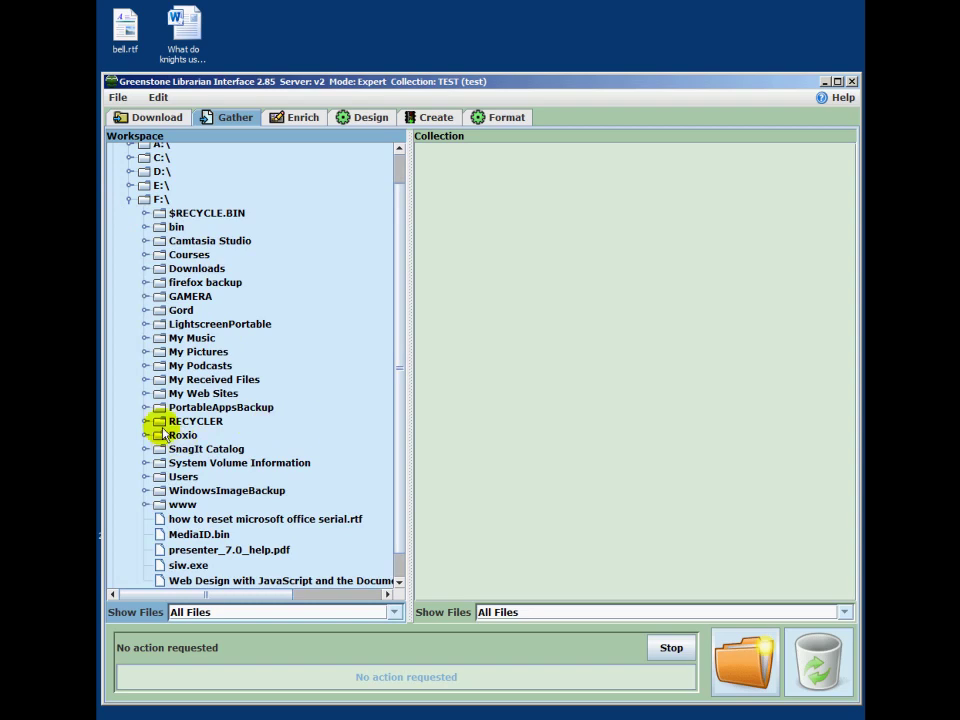
click(146, 254)
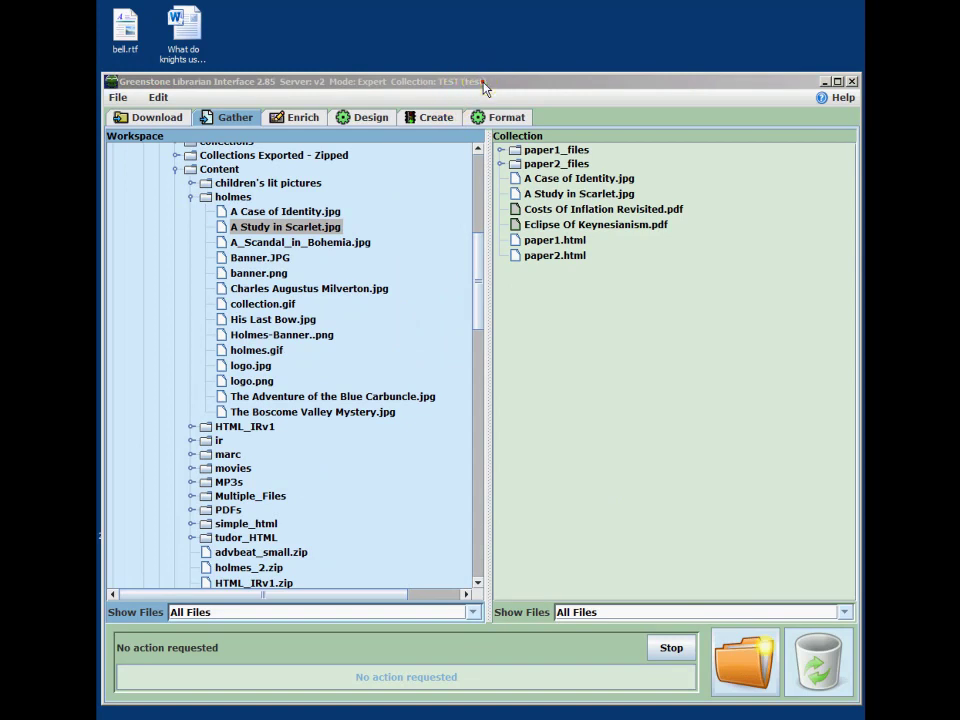
Step: Build the TEST collection from the gathered image, PDF and HTML files using a complete rebuild
click(482, 82)
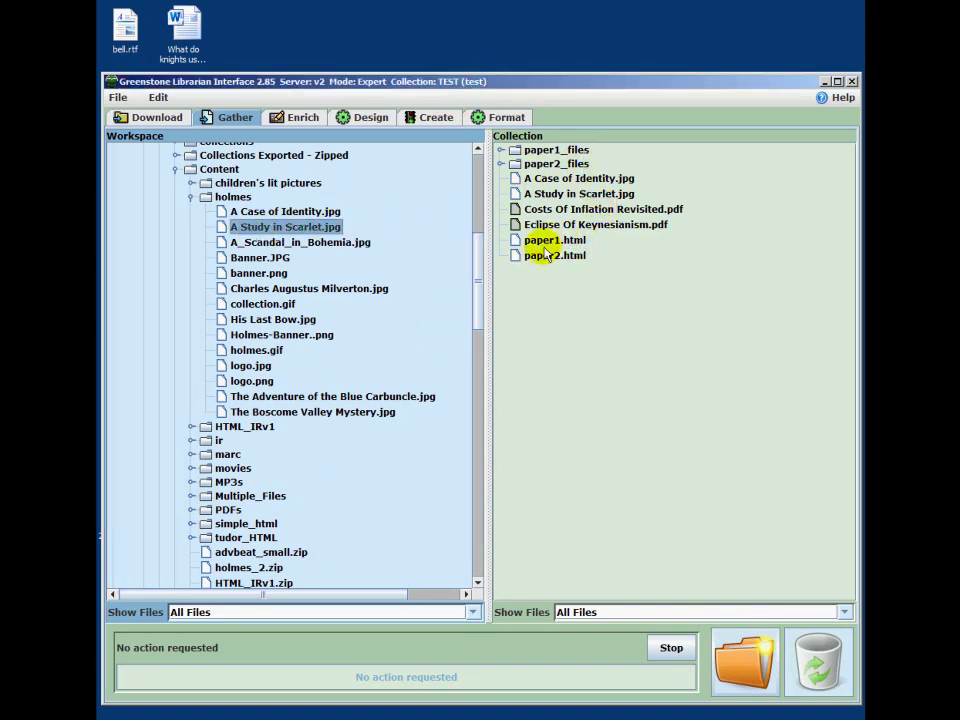
click(437, 119)
click(226, 683)
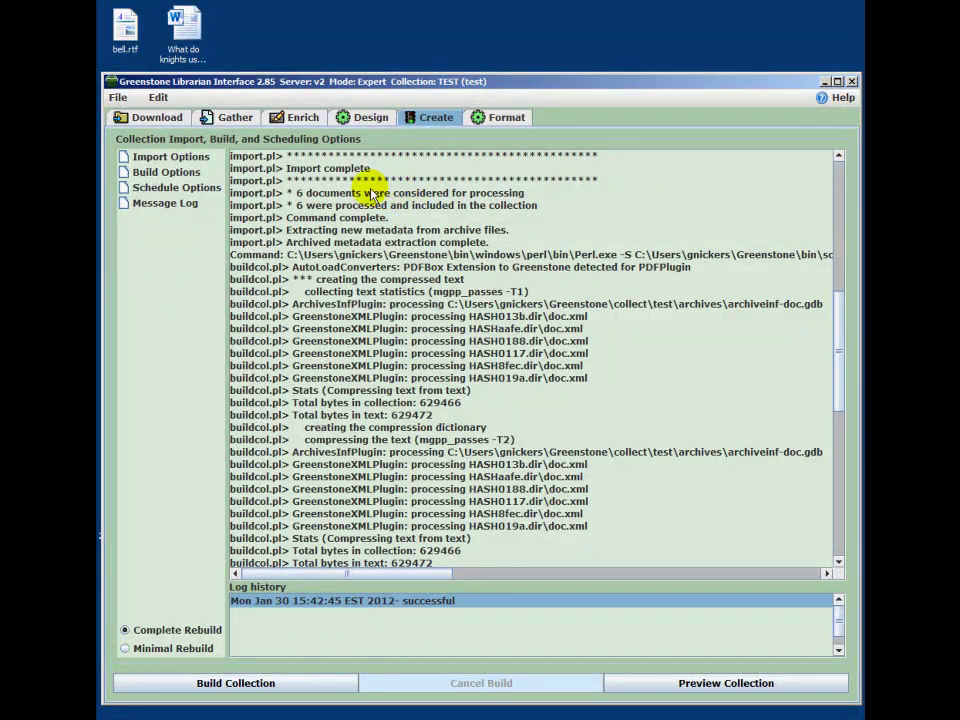
Step: Examine the extracted metadata of A Case of Identity.jpg, Costs Of Inflation Revisited.pdf and paper1.html
click(300, 120)
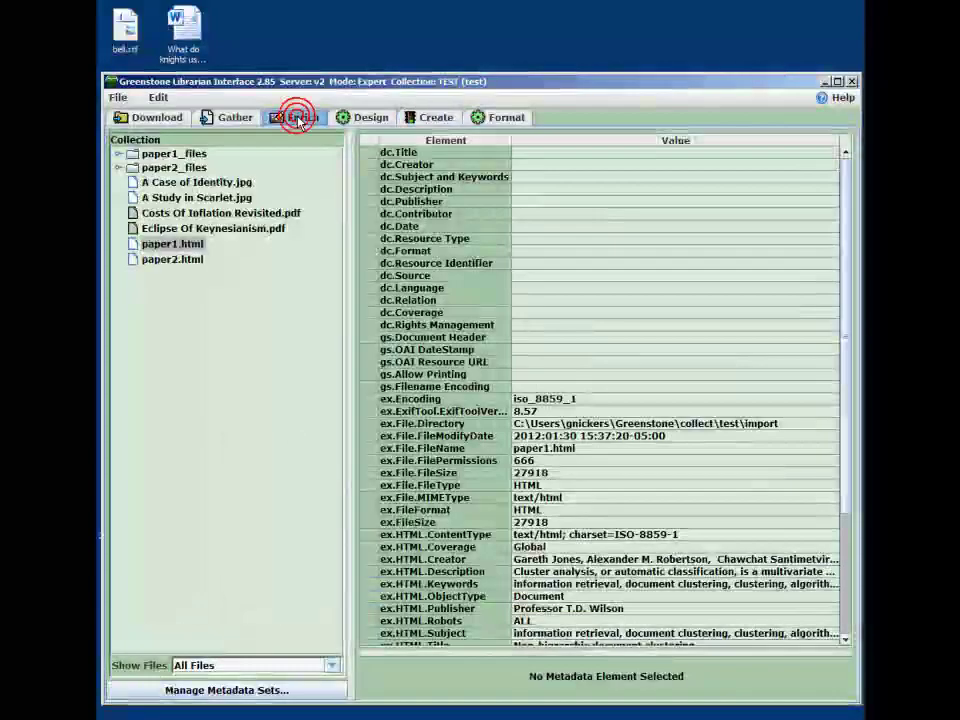
click(222, 184)
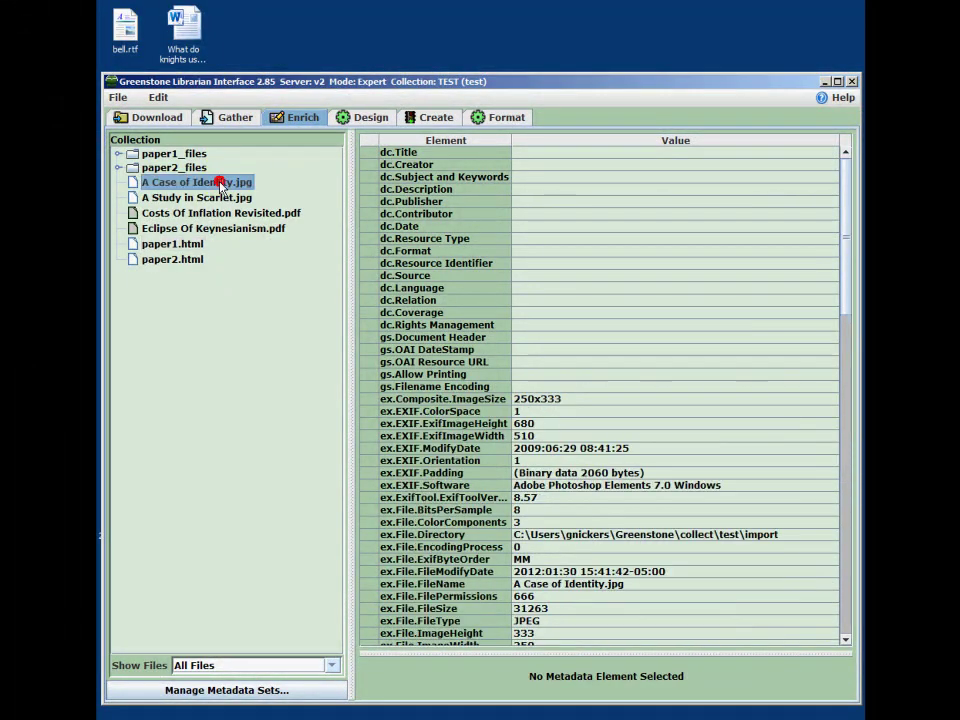
drag(840, 305, 851, 375)
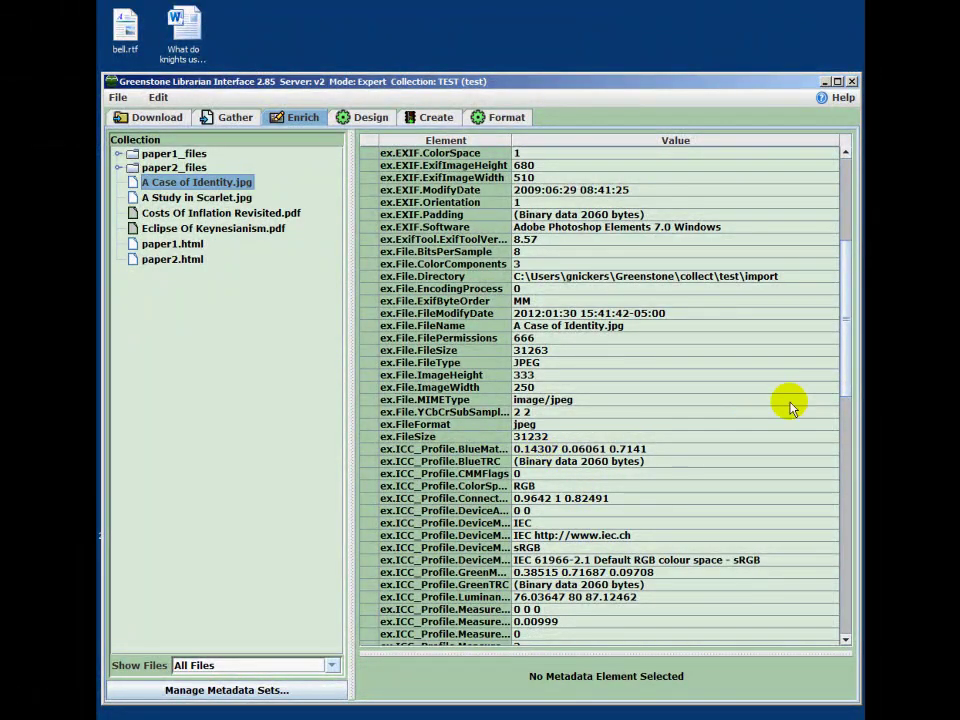
drag(846, 326, 853, 266)
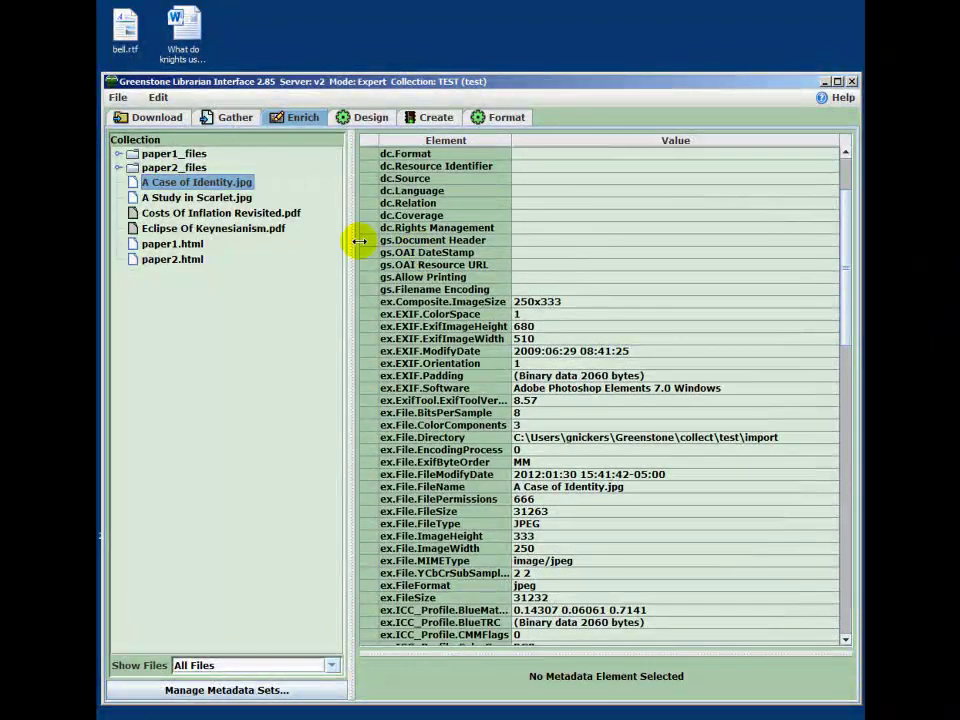
click(221, 213)
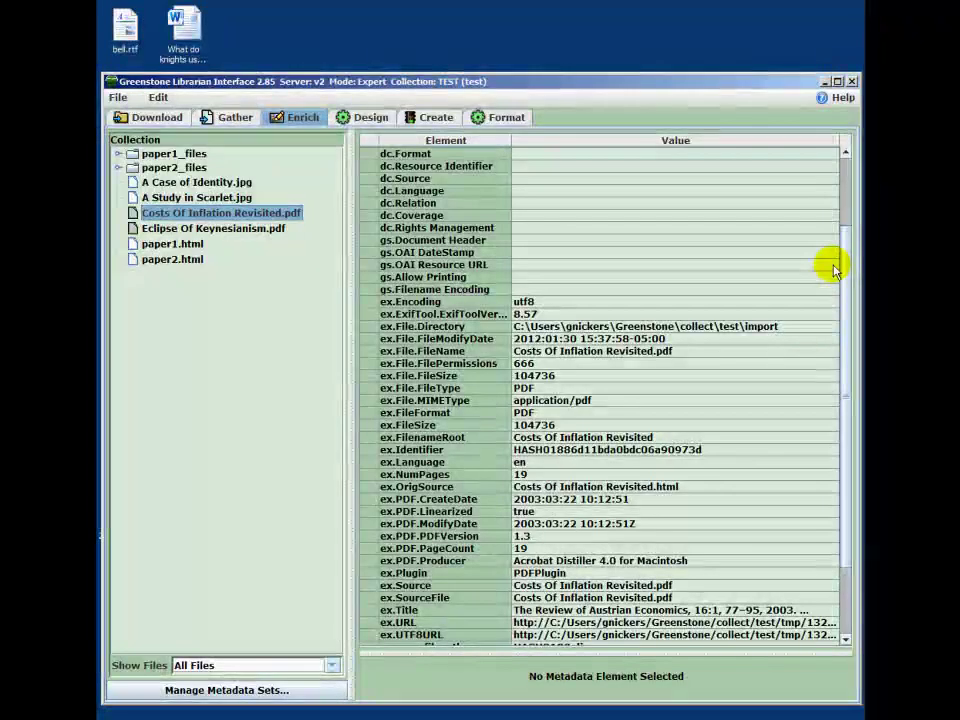
scroll(846, 288, down, 3)
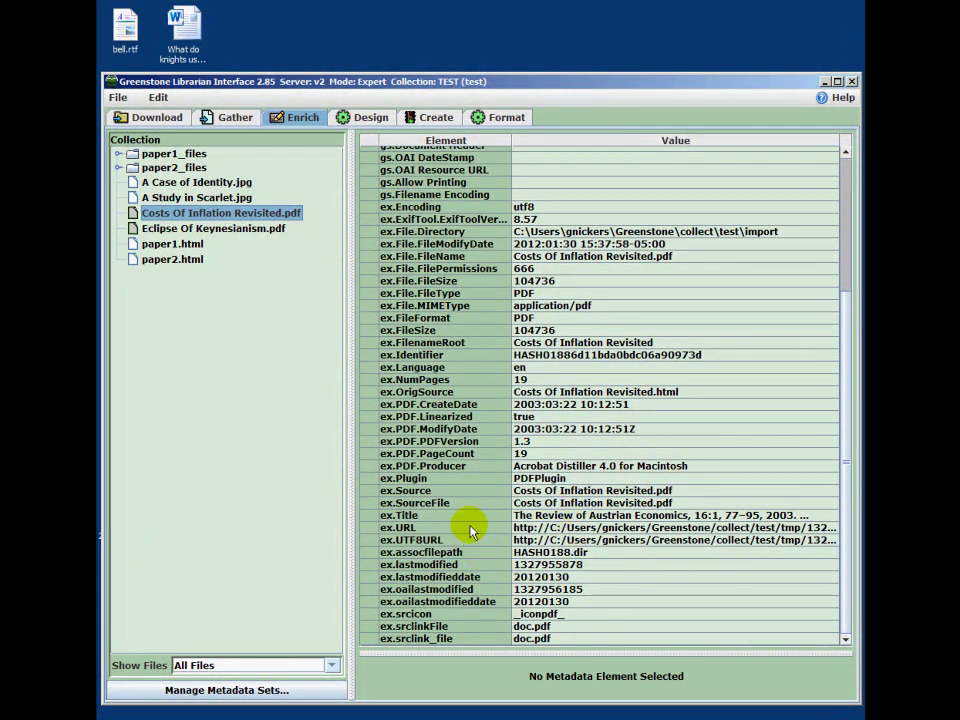
click(175, 244)
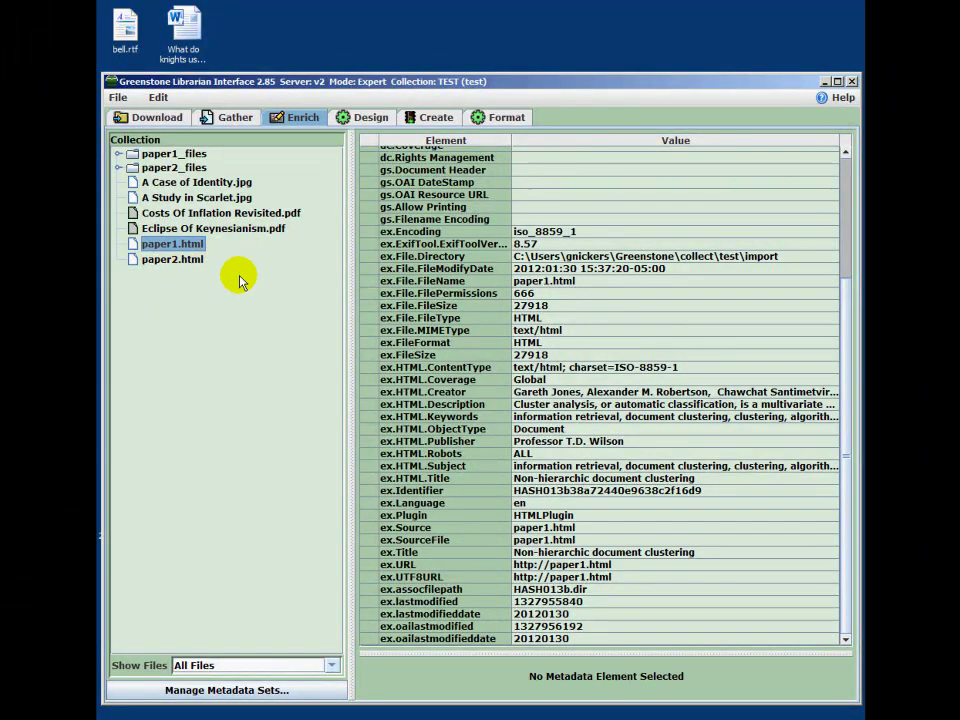
drag(845, 403, 579, 396)
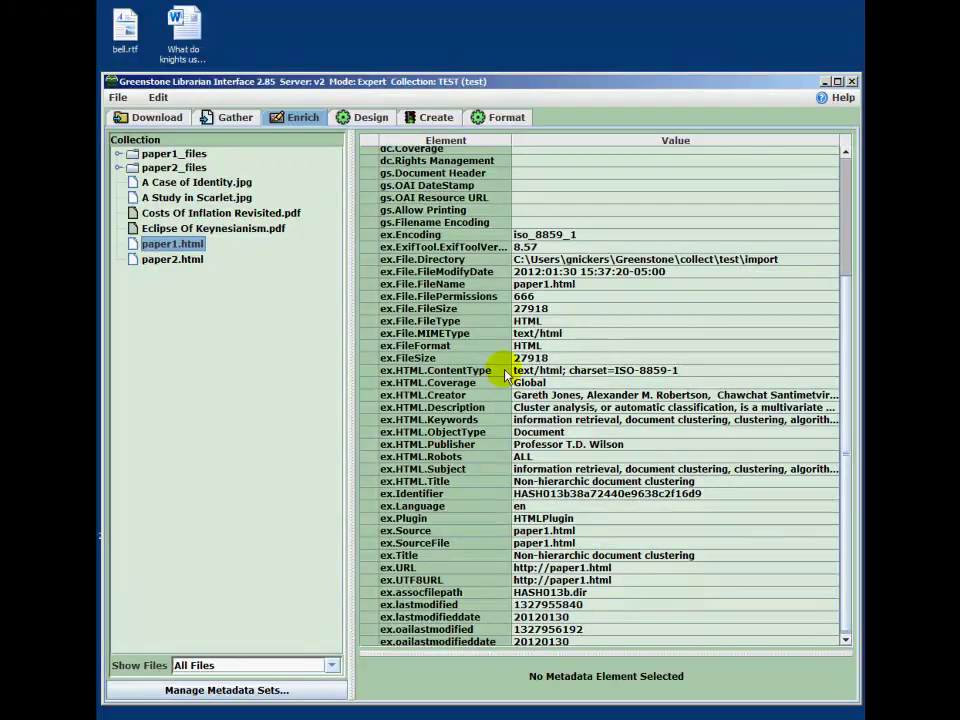
scroll(843, 337, up, 5)
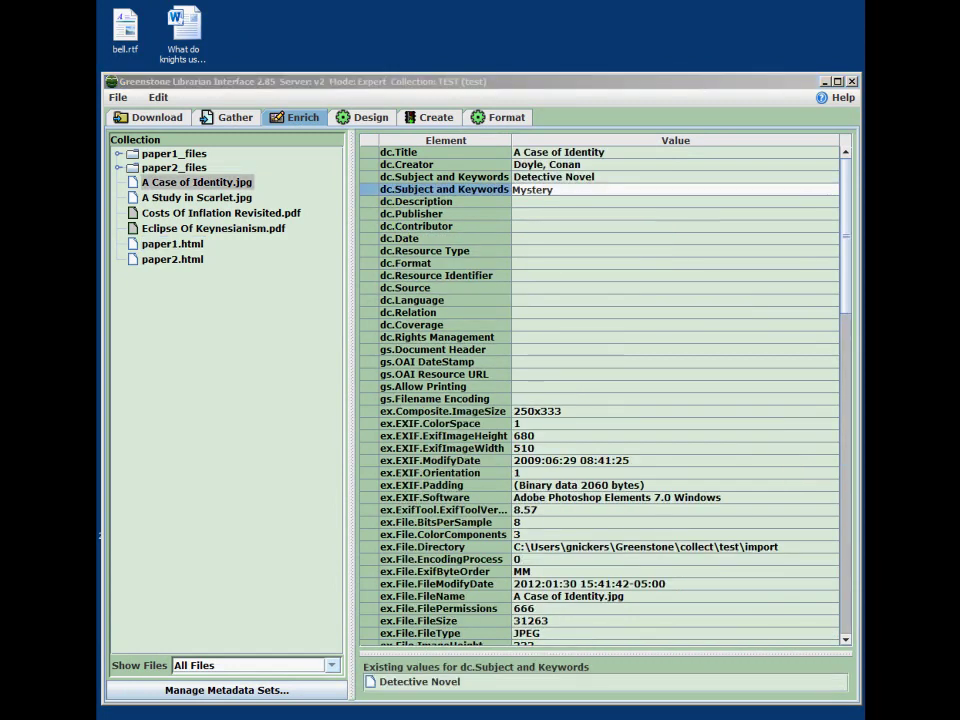
Step: Enter Mystery as the second dc.Subject and Keywords value for A Case of Identity.jpg
click(563, 117)
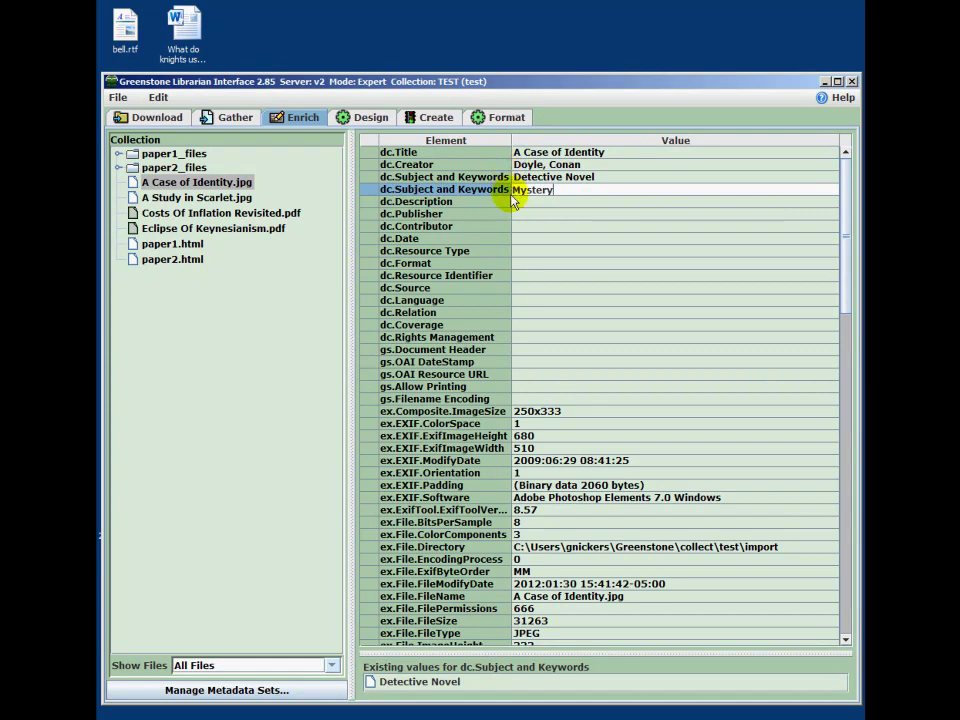
key(Return)
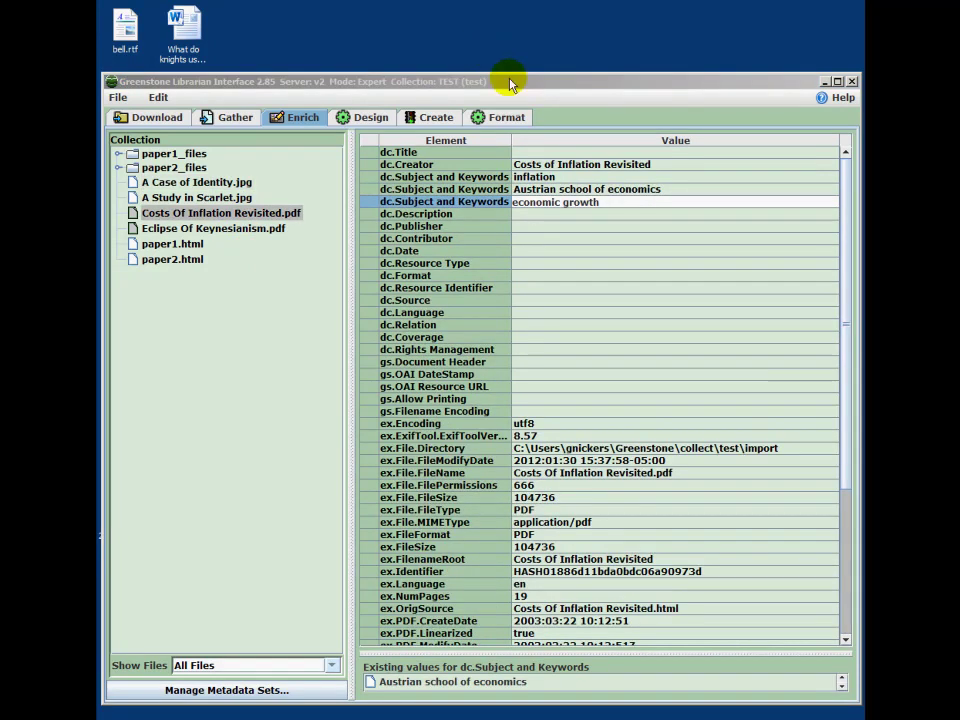
click(509, 79)
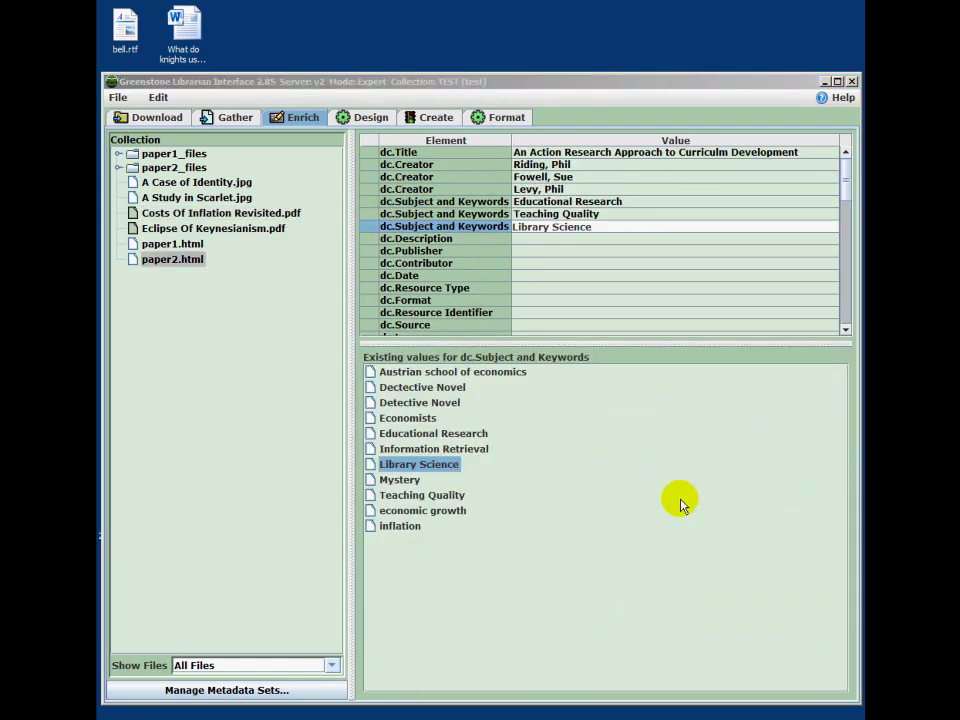
Step: Set the third dc.Subject and Keywords value of paper2.html to the existing value Dectective Novel
click(683, 508)
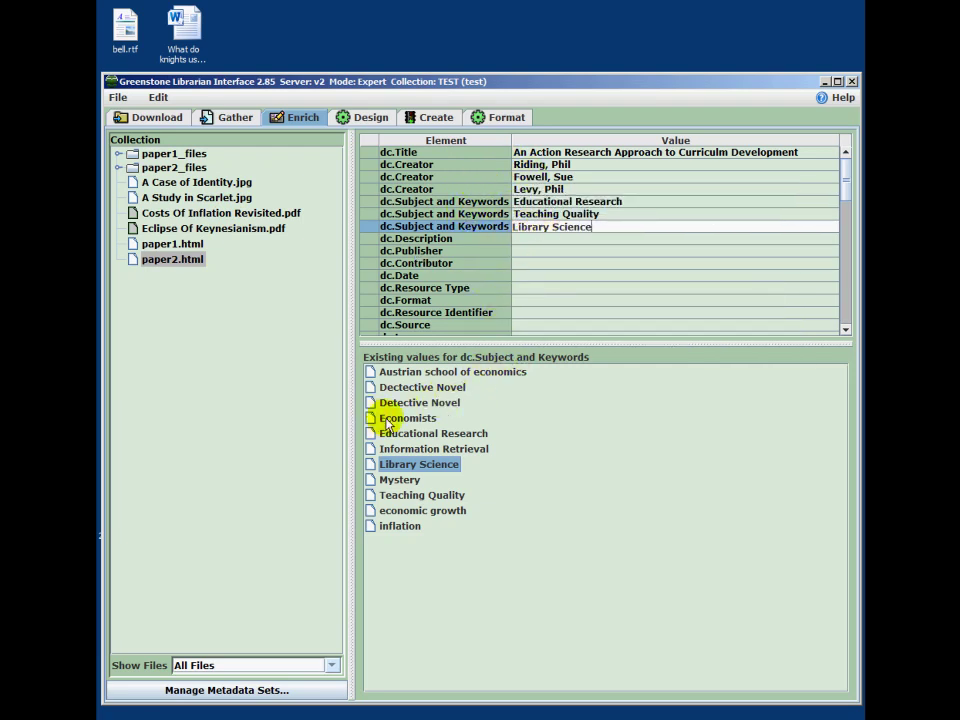
click(419, 390)
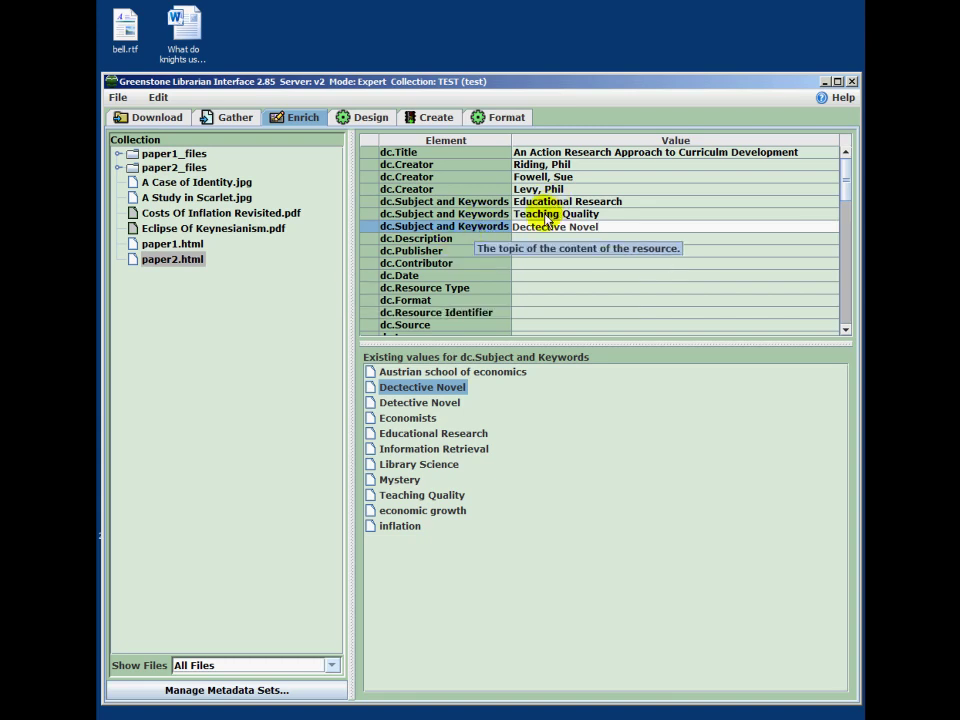
Step: Remove the dc.Title,ex.dc.Title,ex.Title and ex.Source search indexes from the collection design, leaving the default text index
click(363, 117)
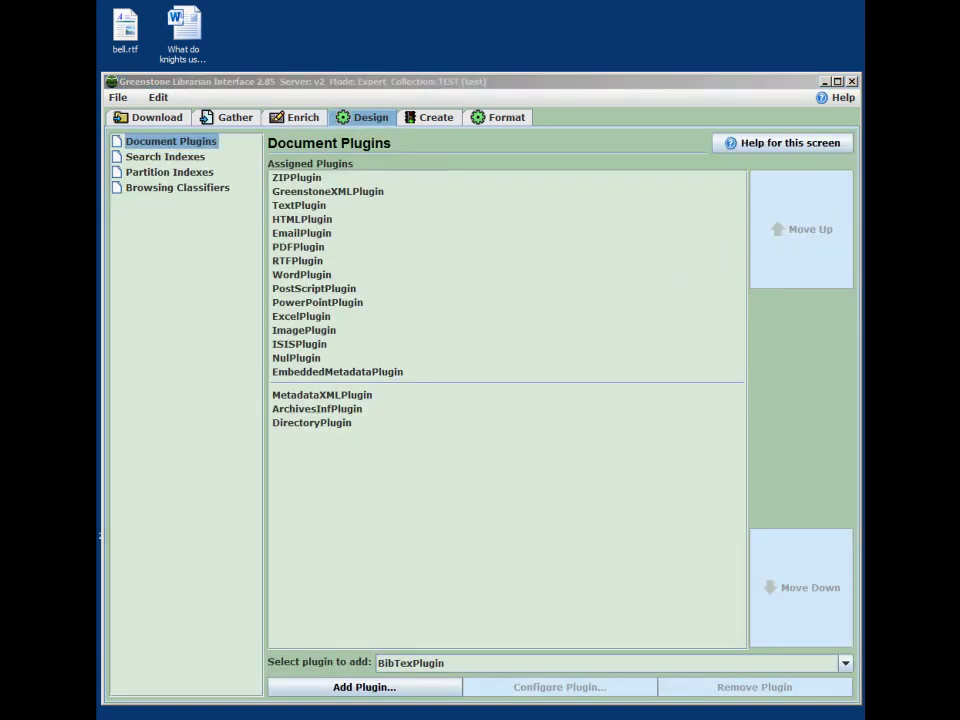
click(535, 81)
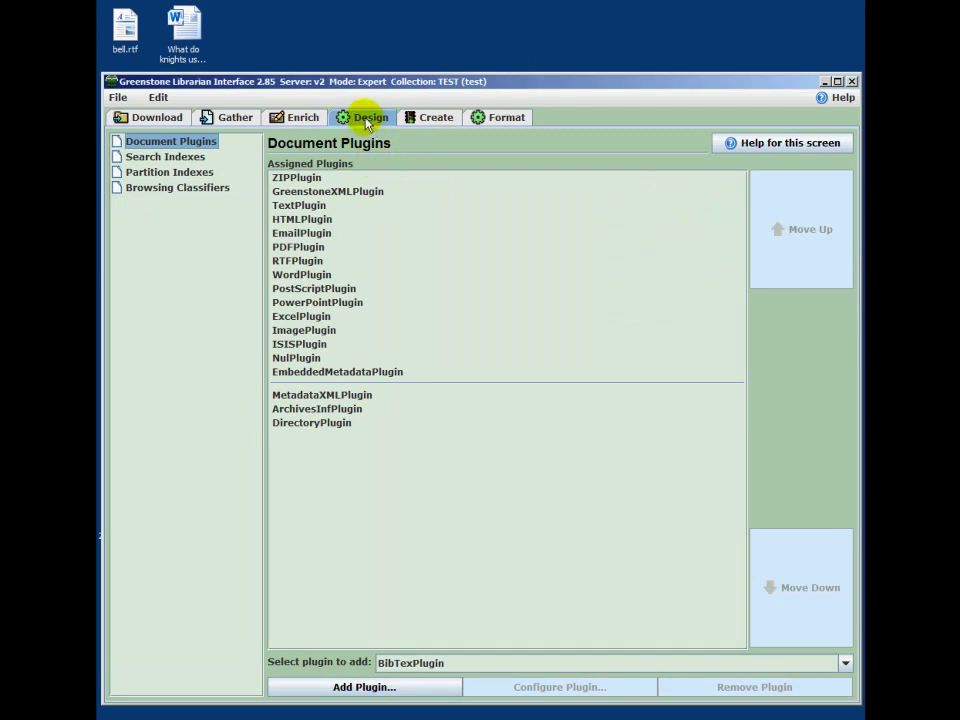
click(168, 157)
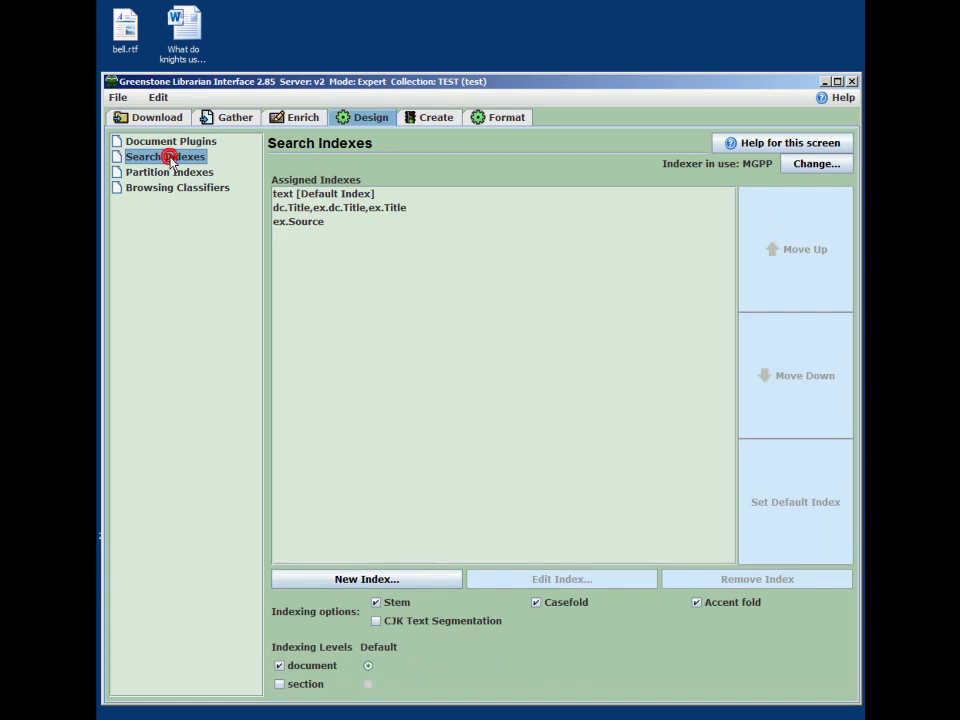
click(298, 195)
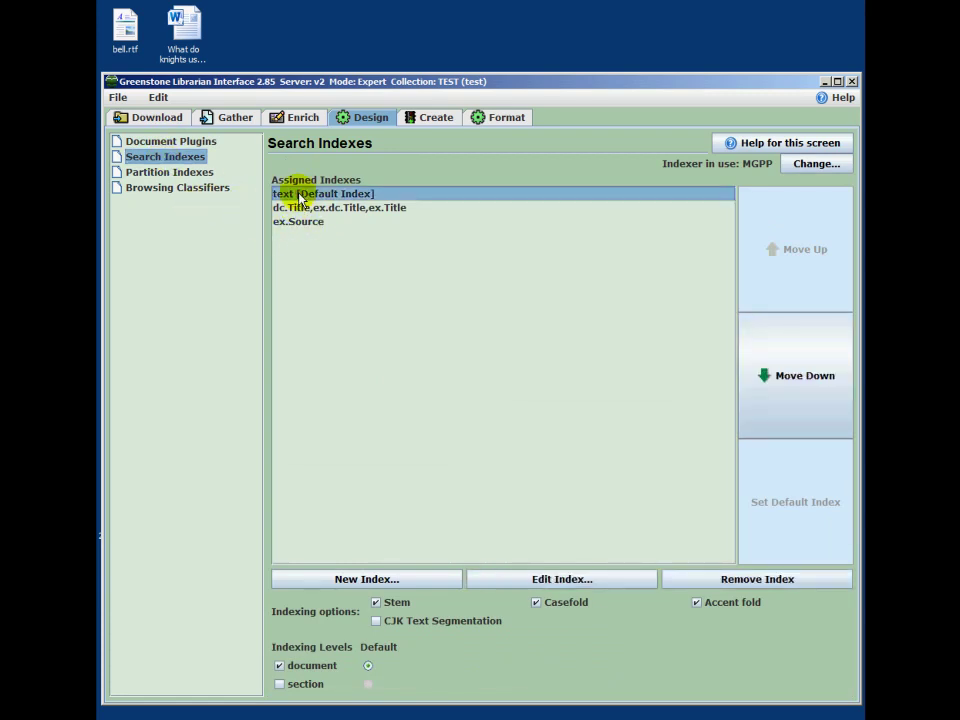
click(336, 209)
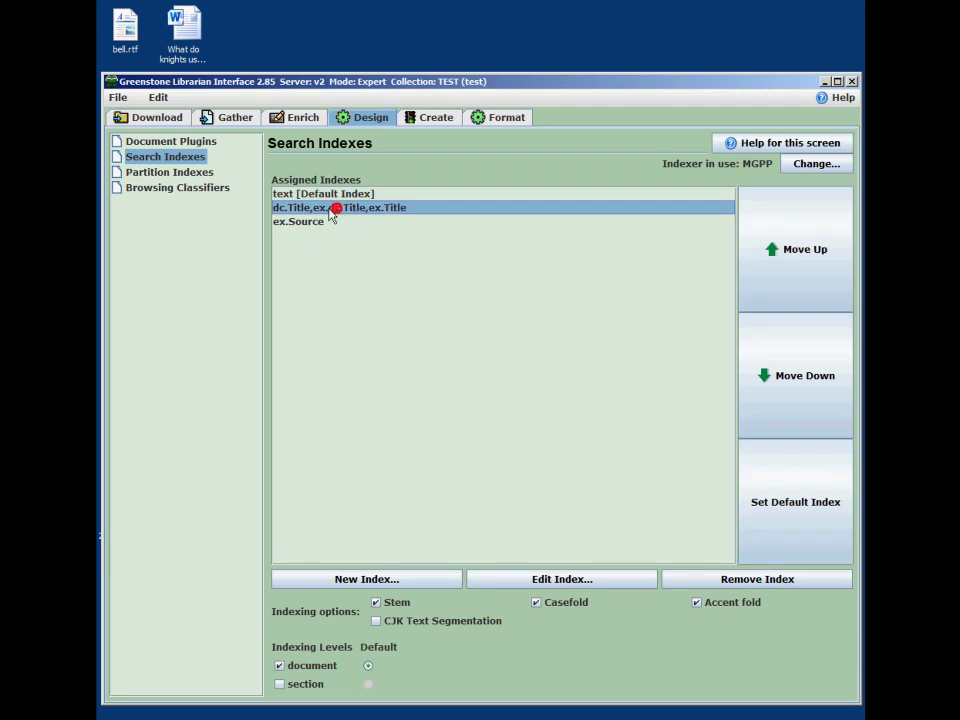
click(710, 578)
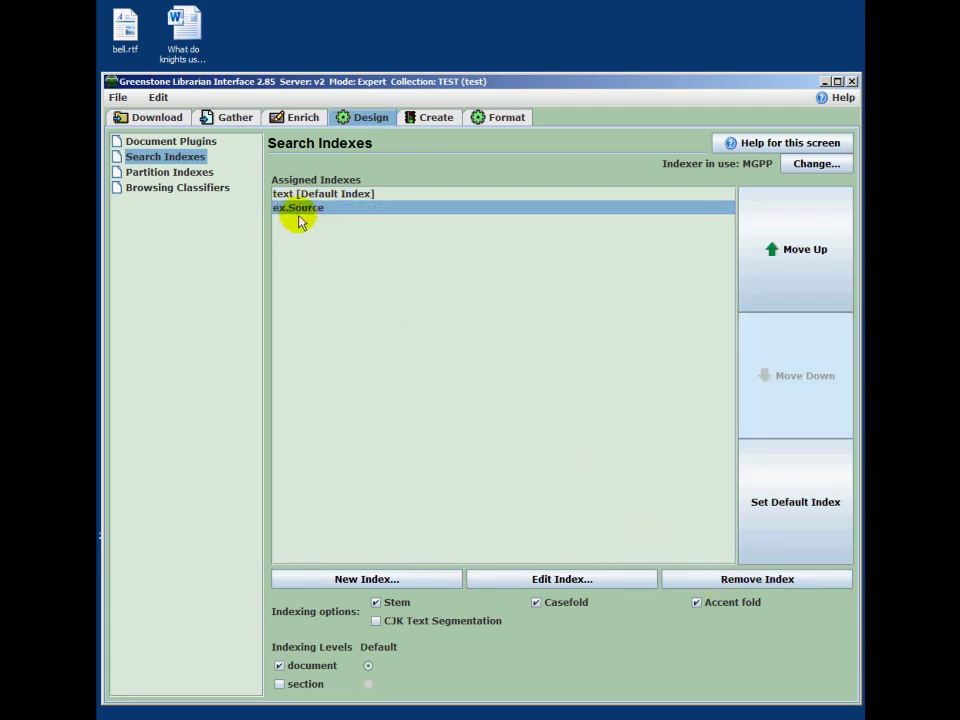
click(705, 579)
click(314, 220)
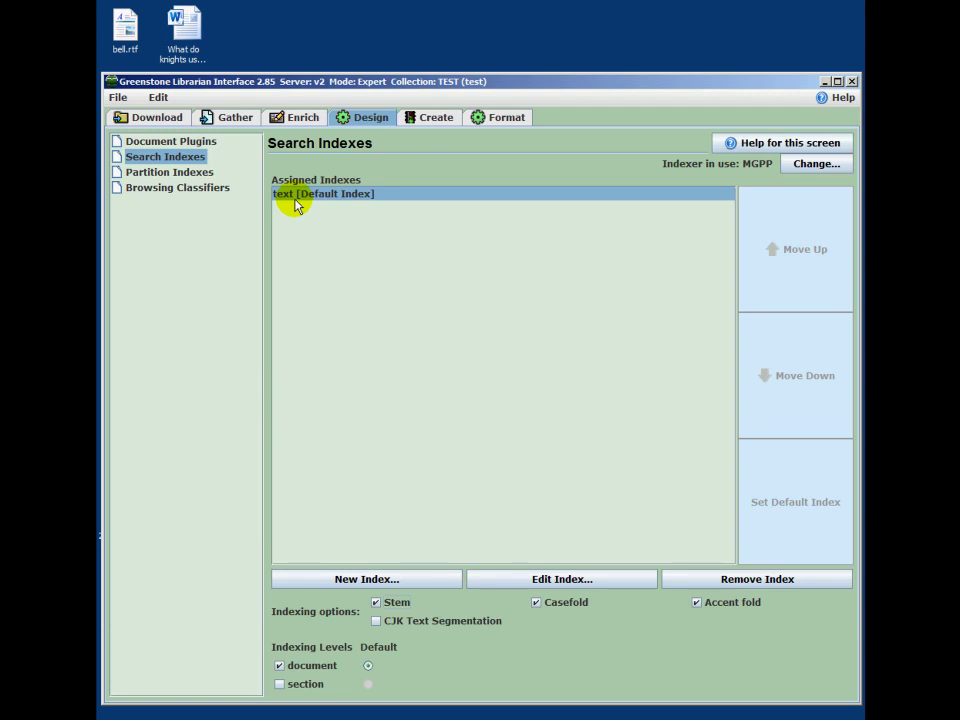
Step: Remove the List browsing classifier based on ex.Source metadata
click(194, 190)
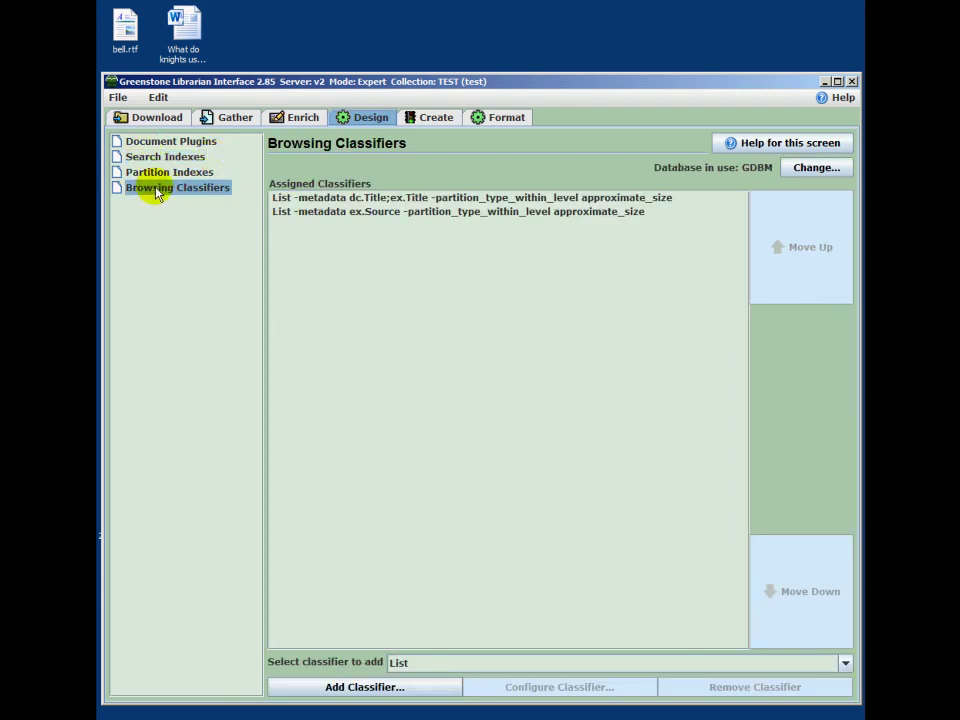
click(339, 212)
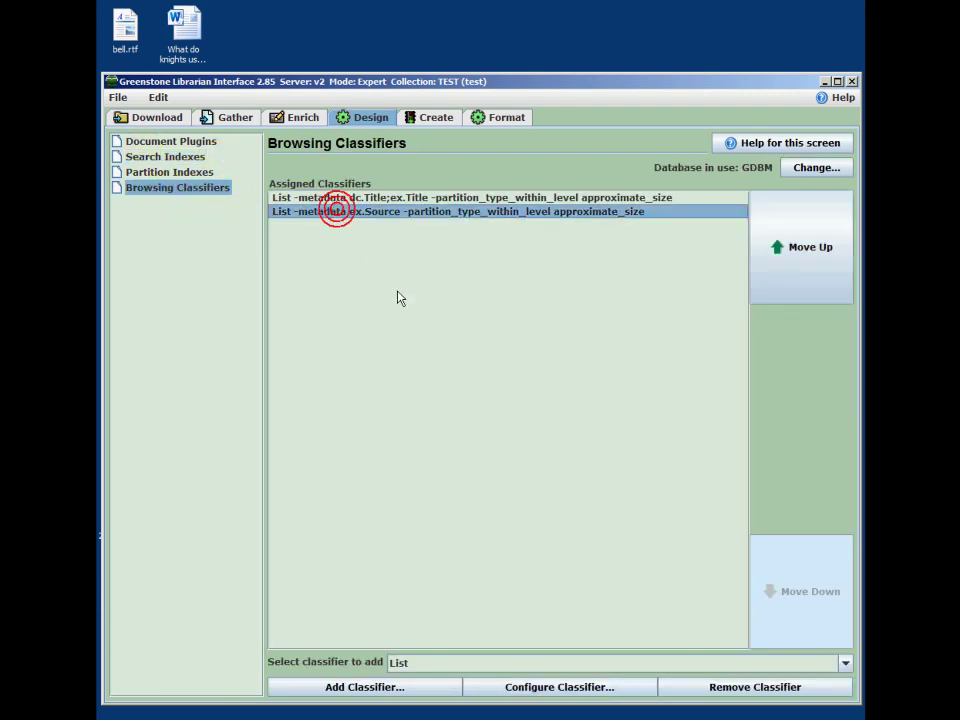
click(714, 686)
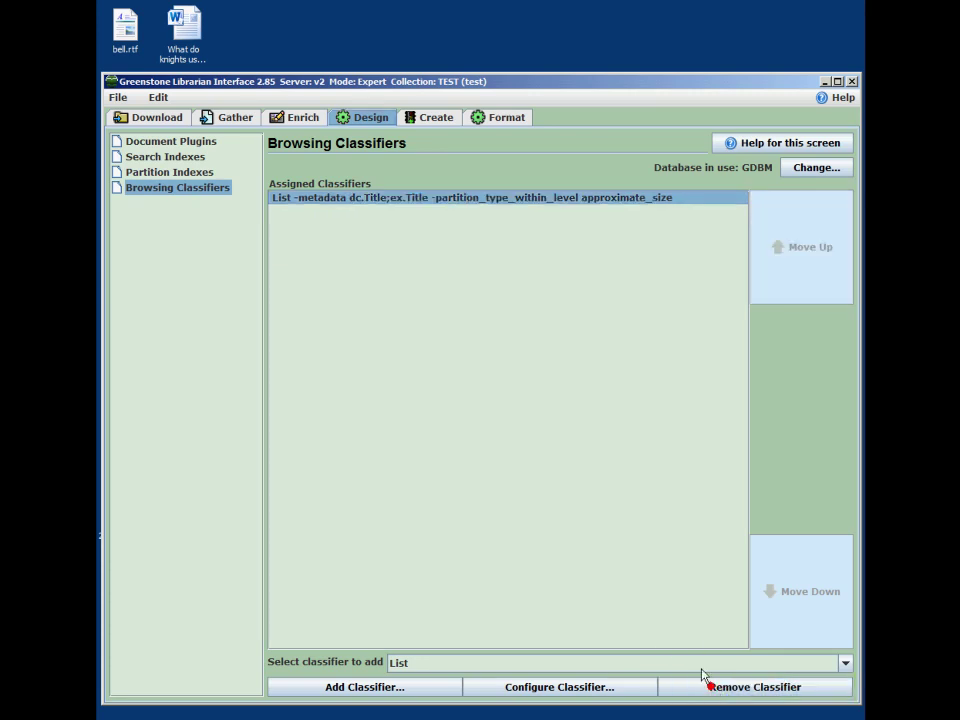
Step: Configure the dc.Title;ex.Title List classifier with its partition_type_within_level set to none
click(402, 198)
double_click(402, 198)
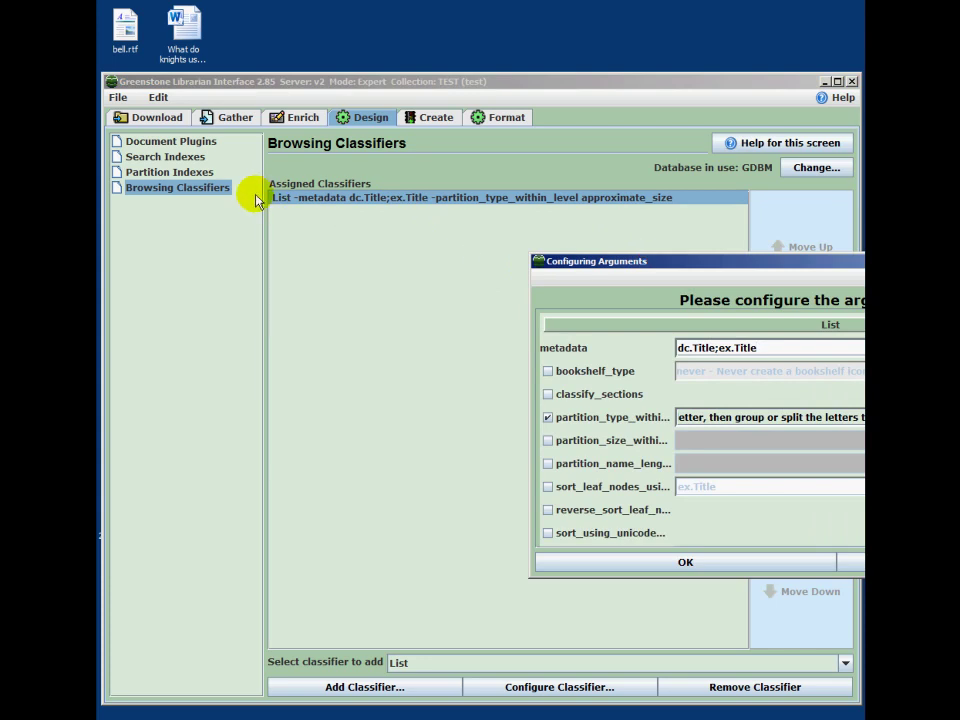
click(157, 348)
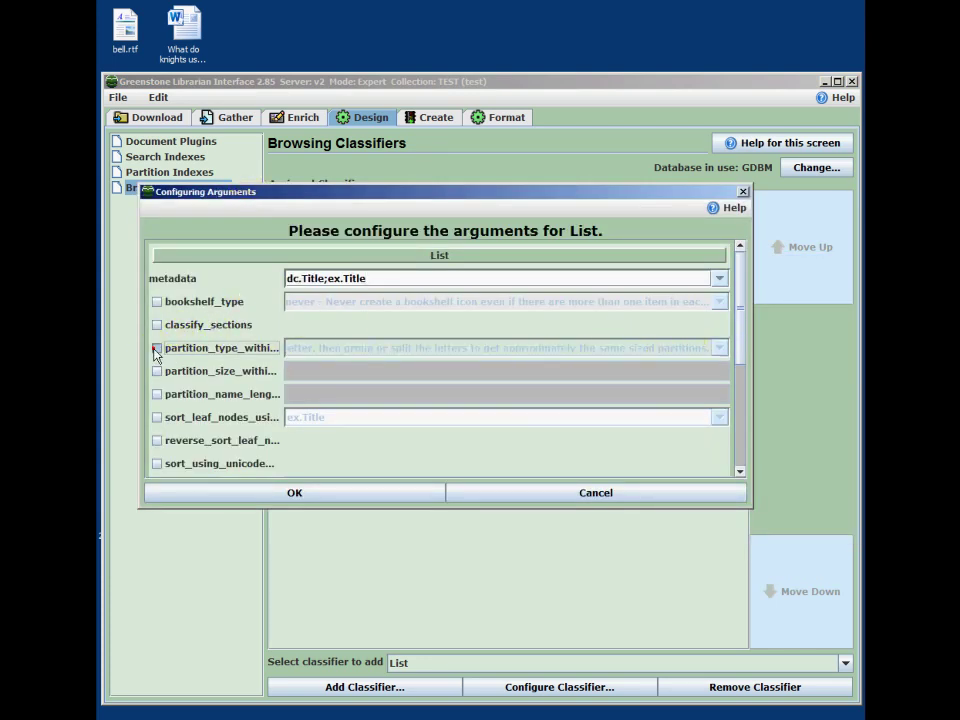
click(156, 349)
click(719, 348)
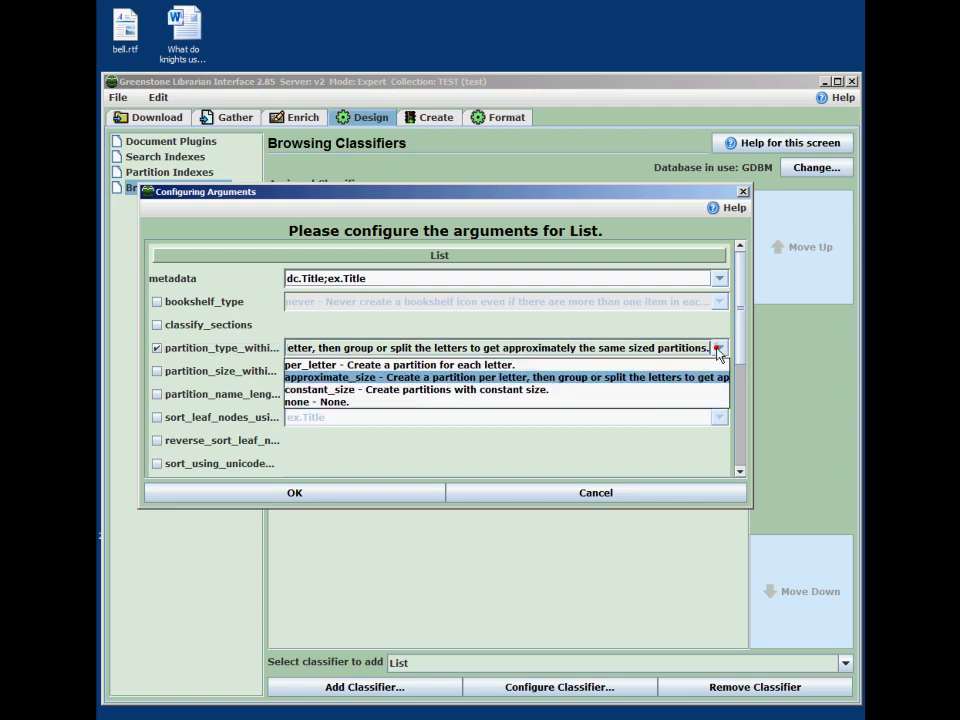
click(409, 400)
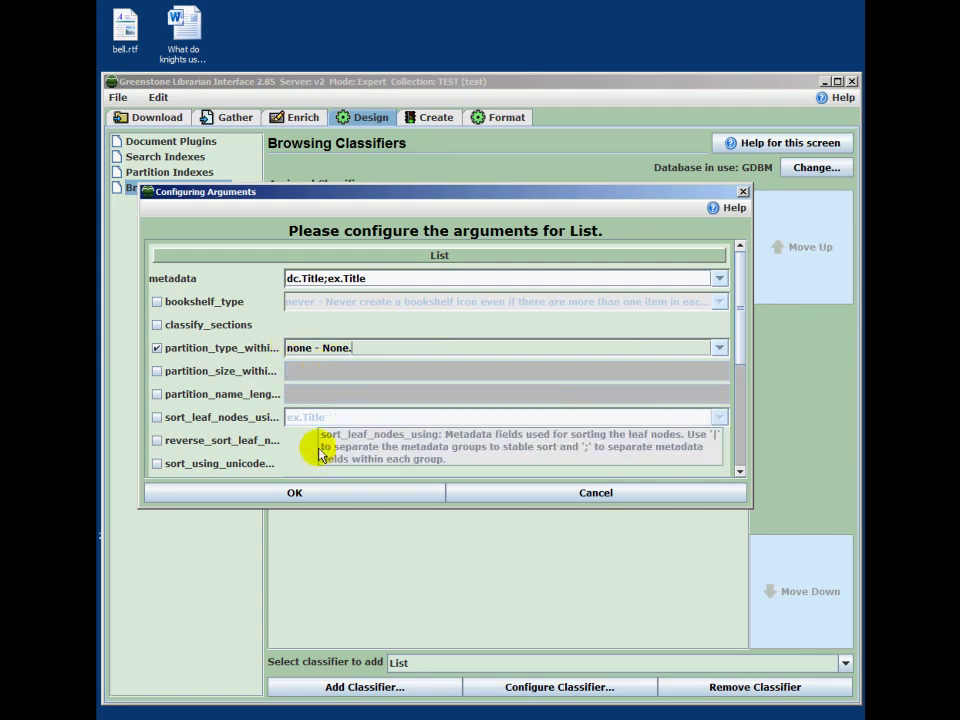
click(265, 497)
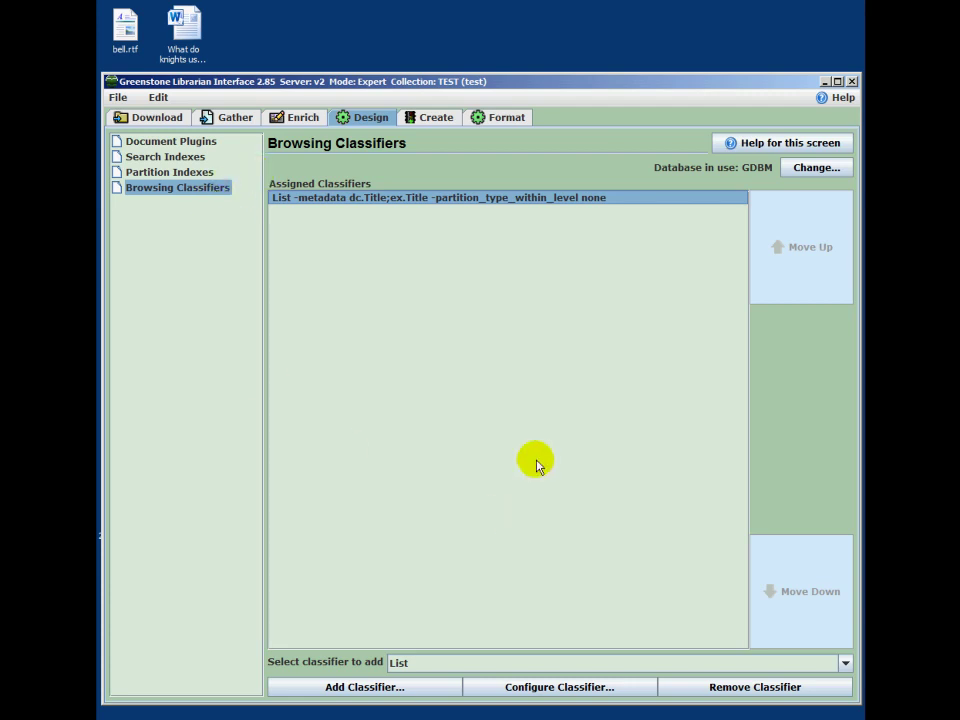
Step: Add an AZCompactList browsing classifier based on dc.Creator metadata, with its buttonname set to Authors
click(845, 663)
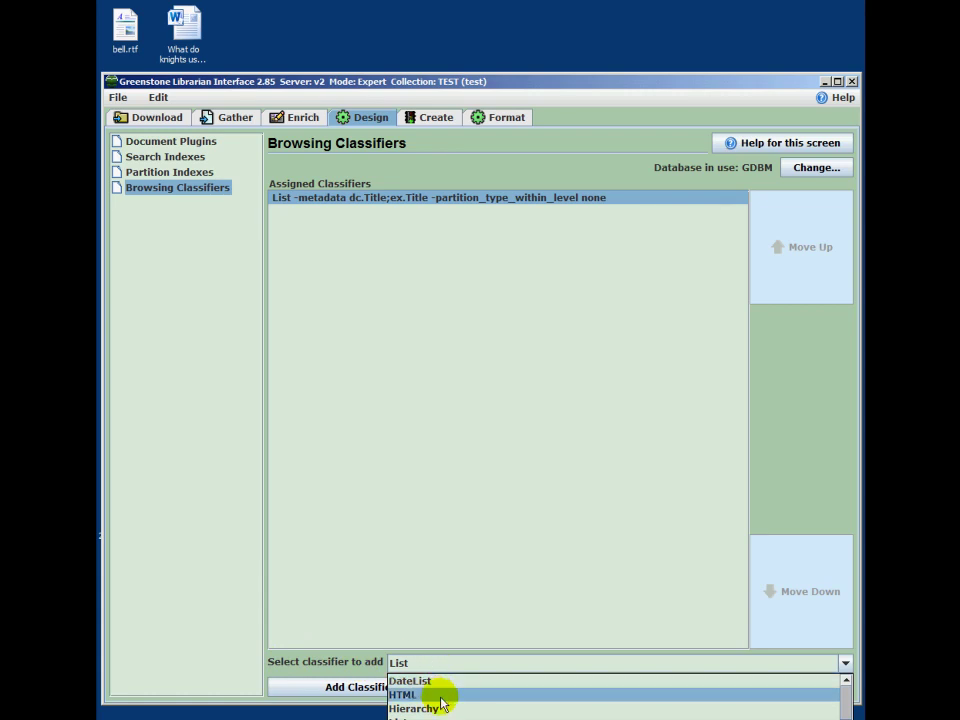
scroll(445, 697, up, 1)
scroll(445, 697, up, 1)
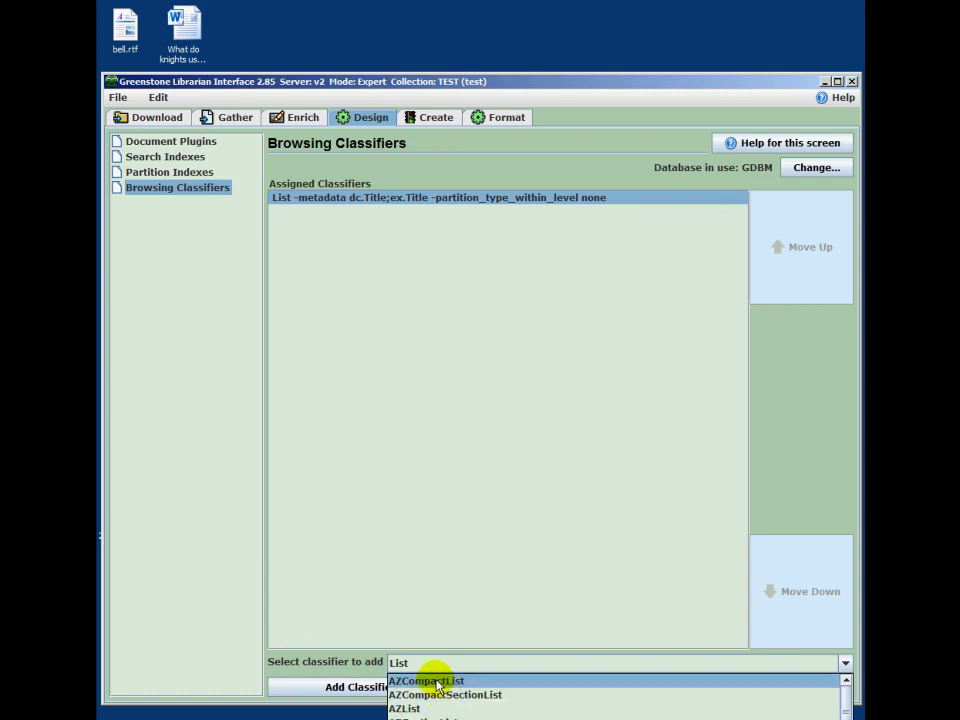
click(437, 684)
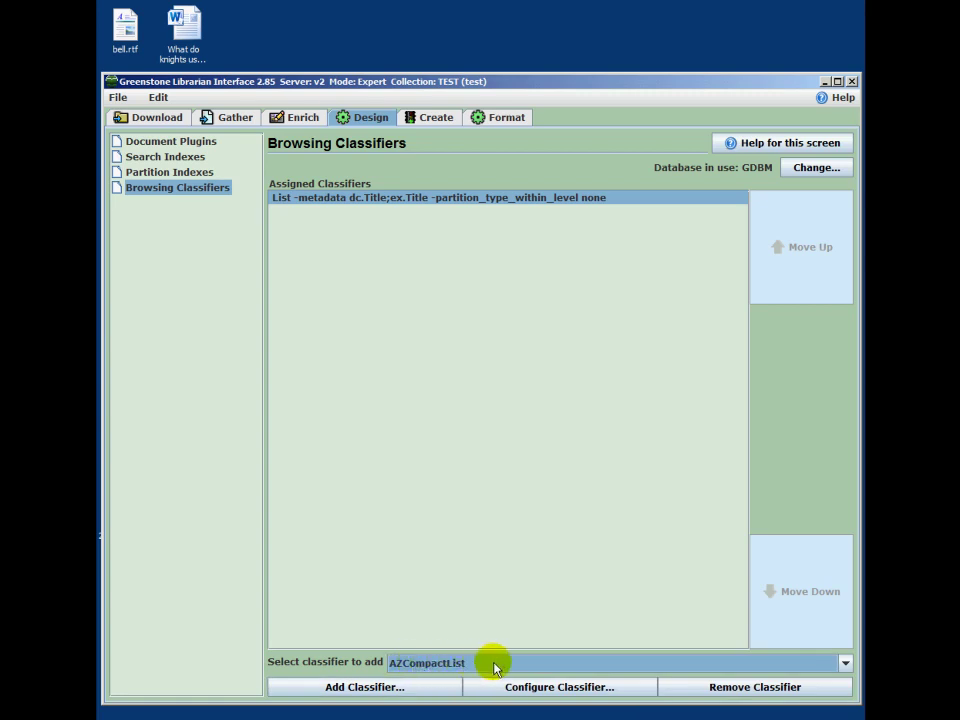
click(383, 688)
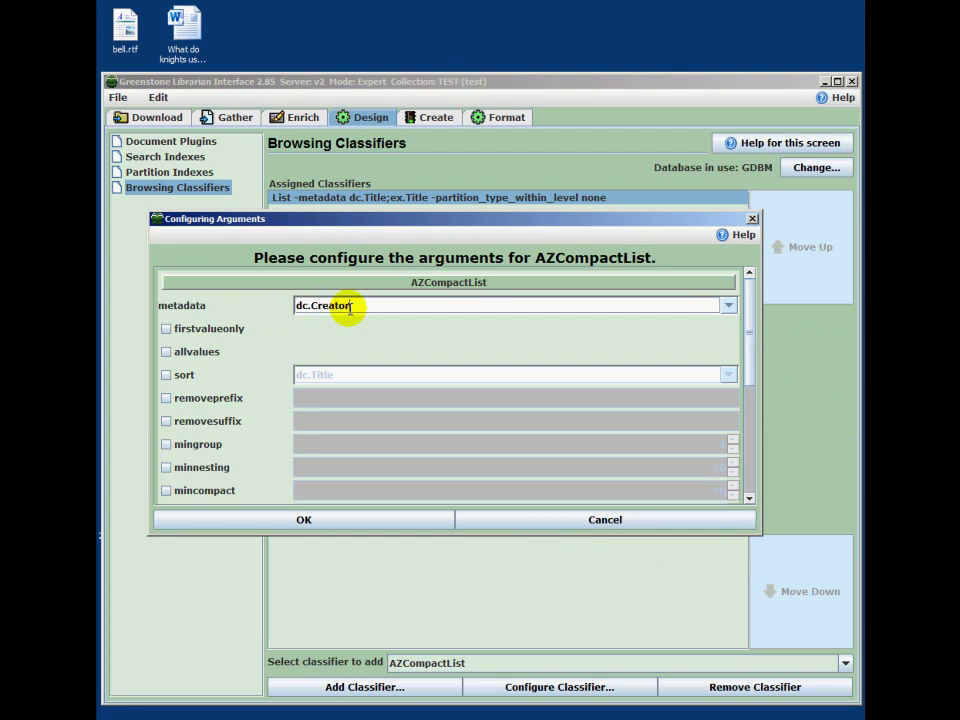
drag(747, 369, 750, 435)
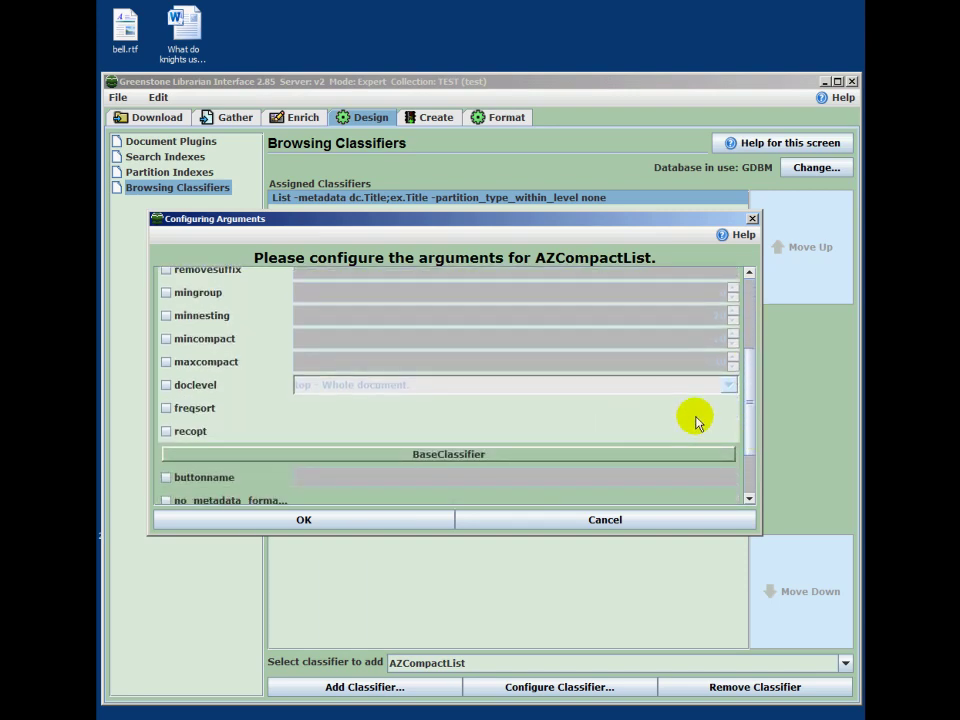
click(166, 477)
click(347, 479)
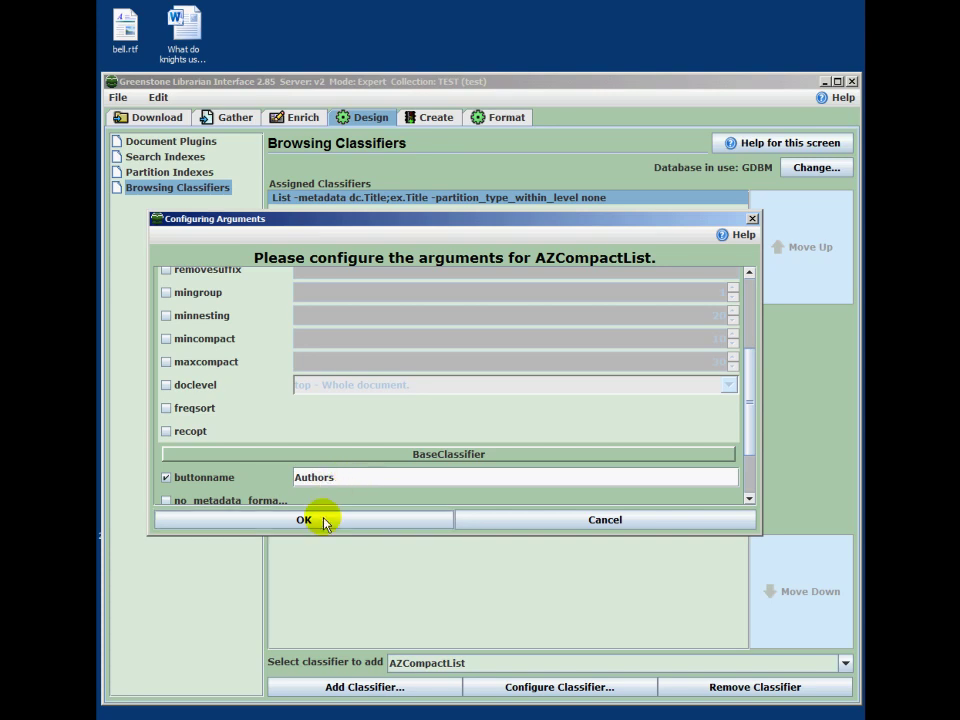
click(325, 521)
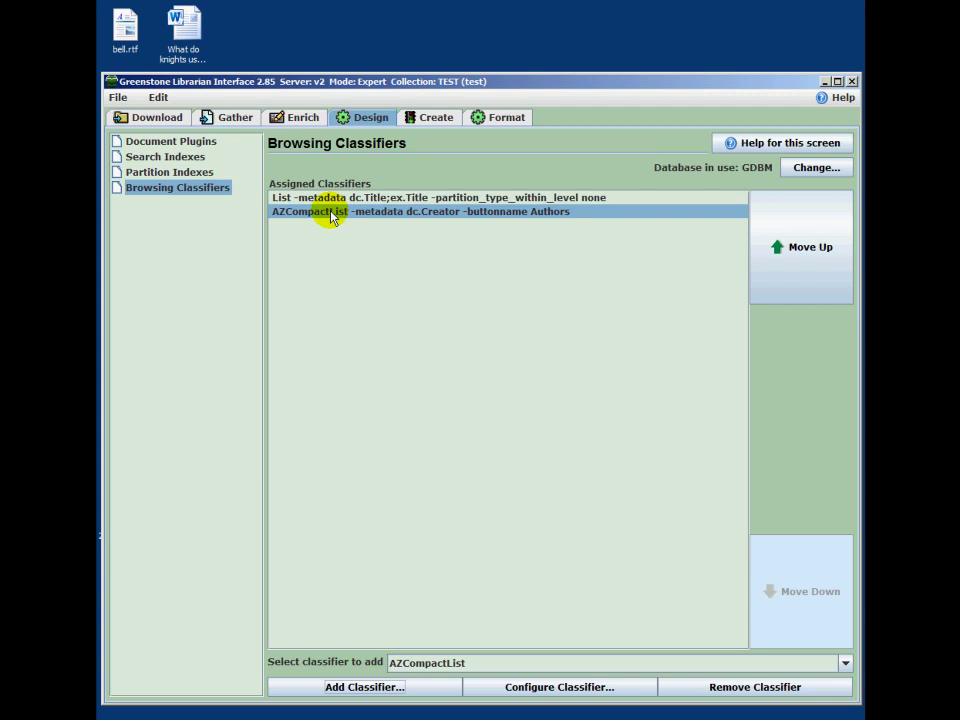
Step: Start adding another AZCompactList classifier and set its metadata to dc.Subject and Keywords
click(845, 663)
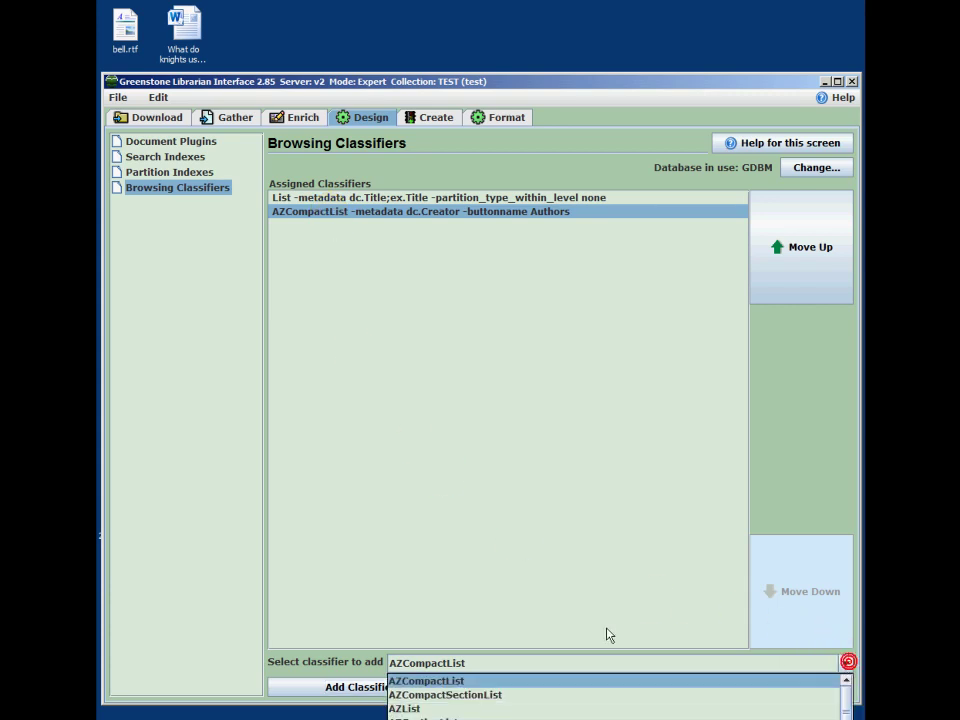
click(420, 680)
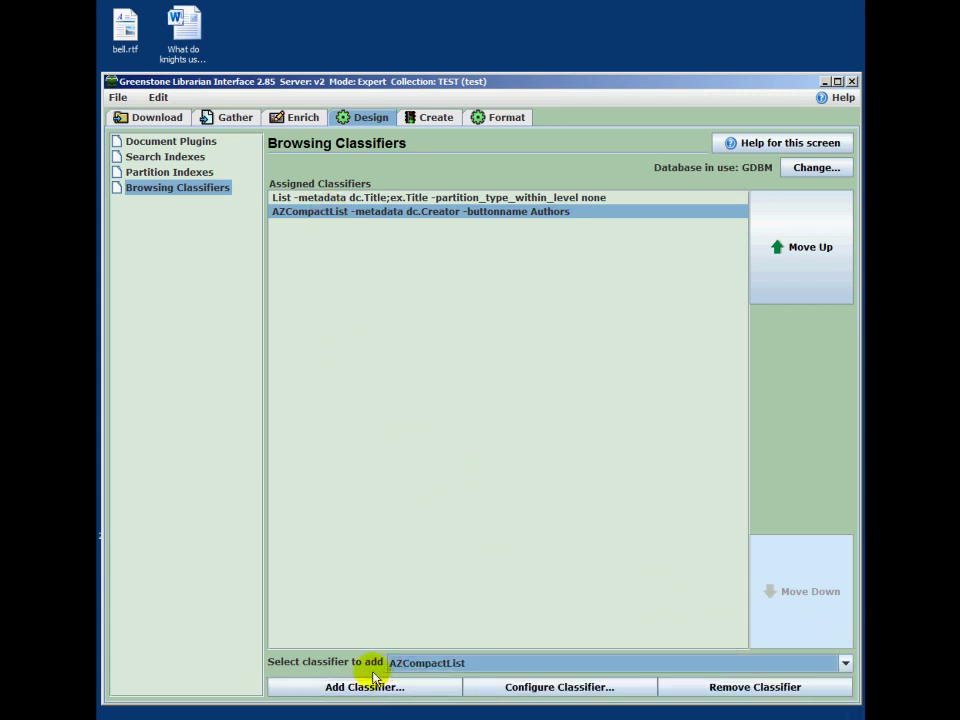
click(335, 688)
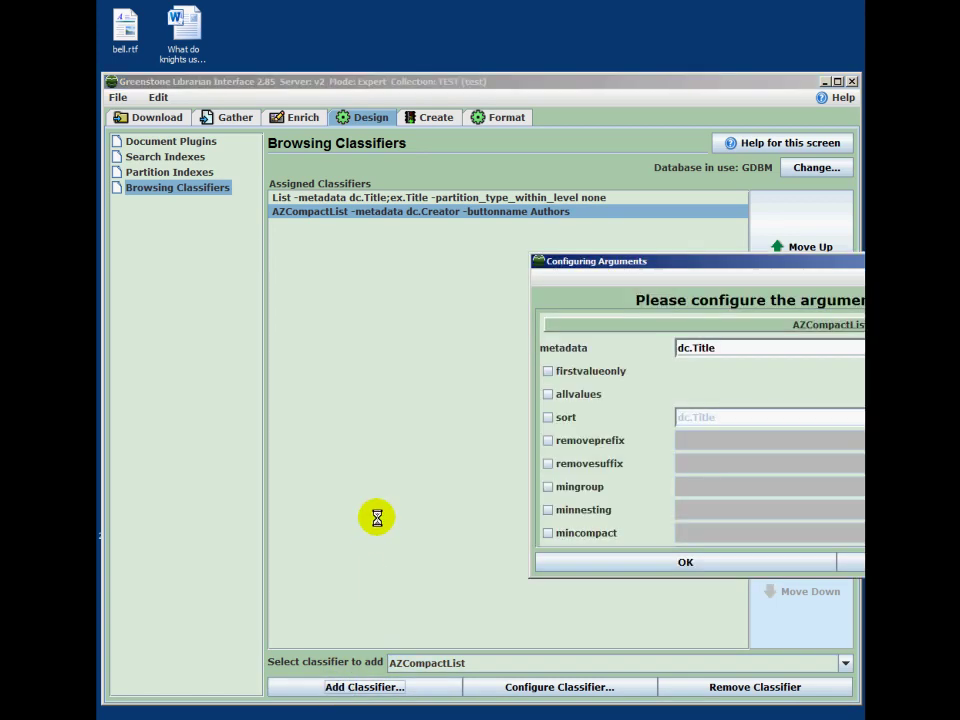
drag(788, 263, 398, 243)
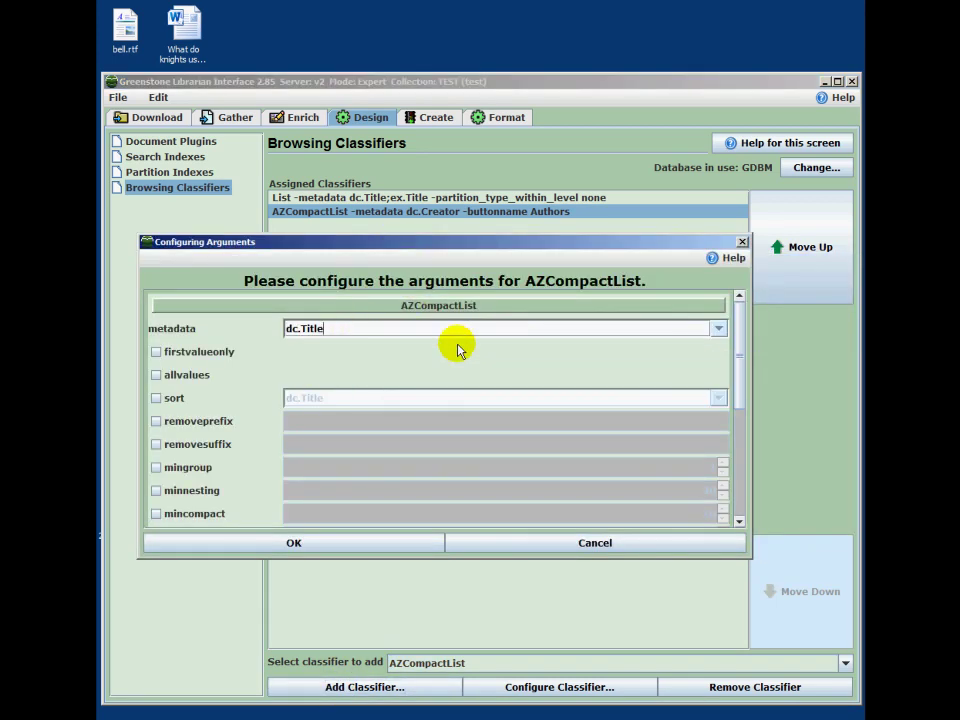
click(718, 329)
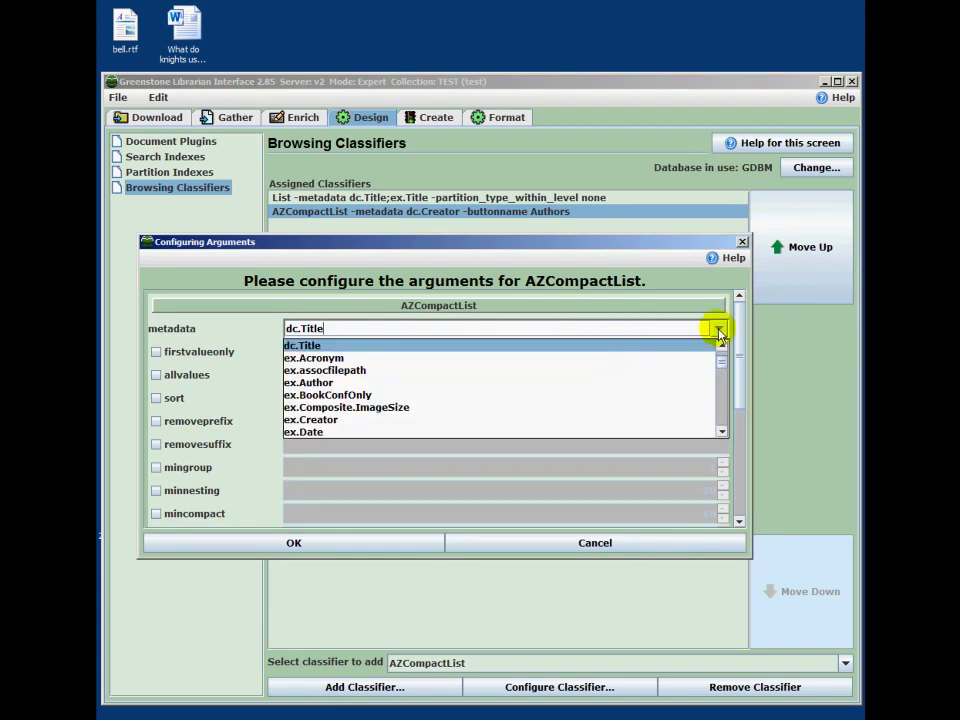
scroll(722, 365, down, 10)
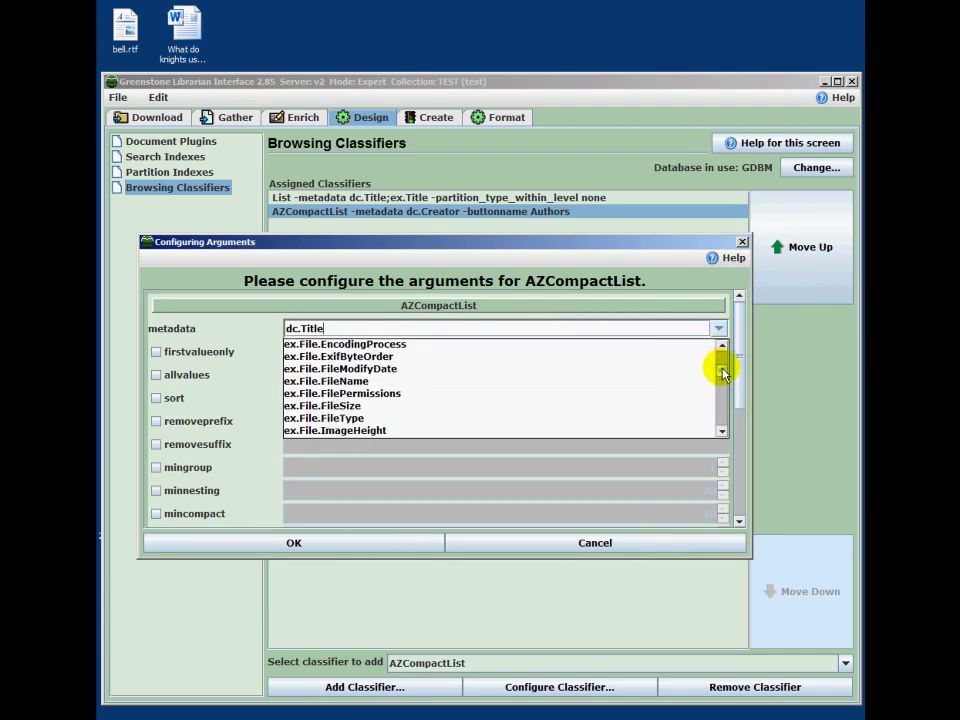
scroll(500, 402, down, 2)
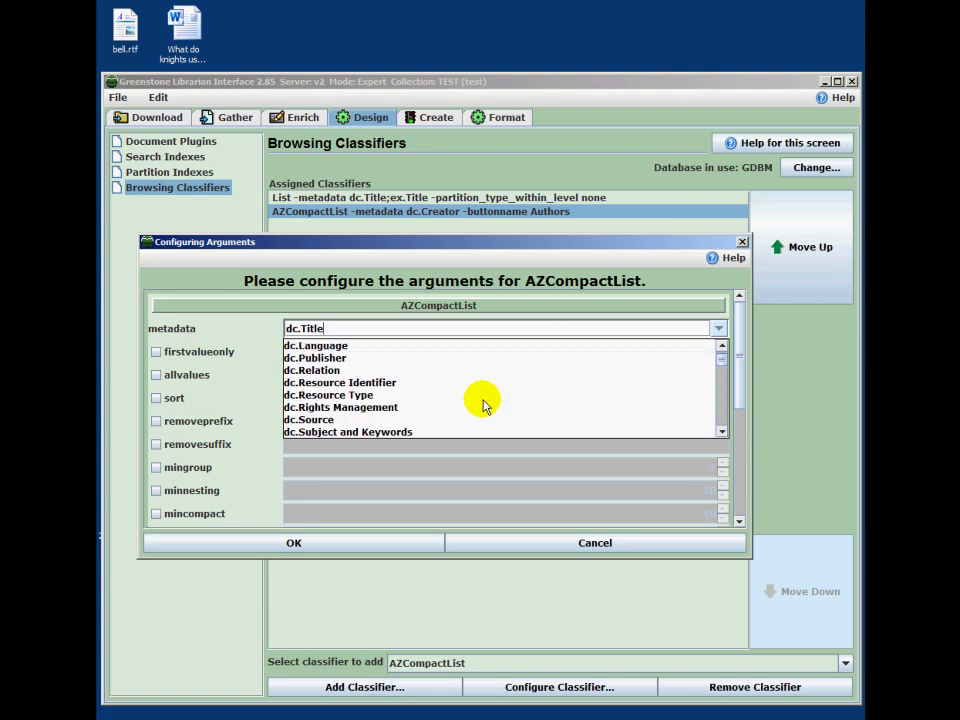
click(432, 432)
click(467, 336)
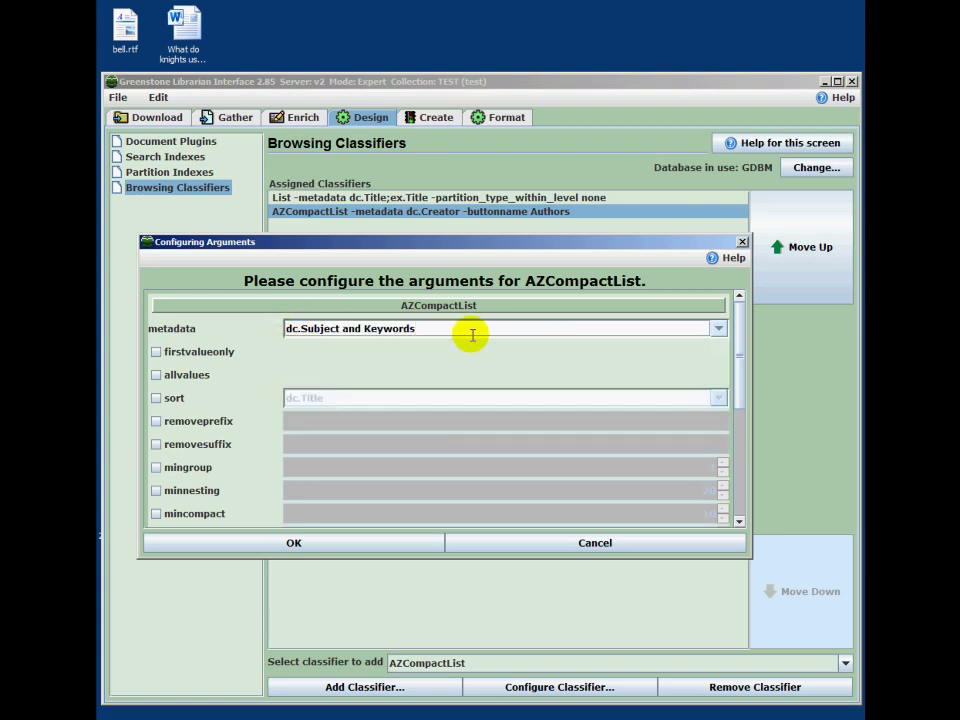
mouse_move(285, 328)
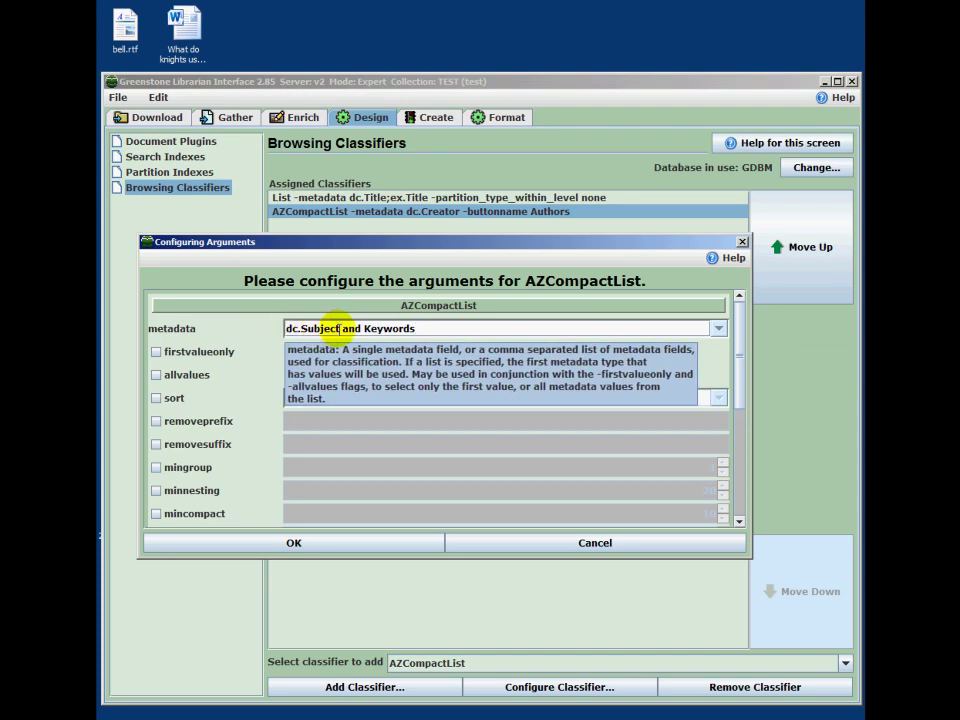
Step: Set the new classifier's buttonname to Subjects and add it to the assigned classifiers
drag(735, 369, 735, 450)
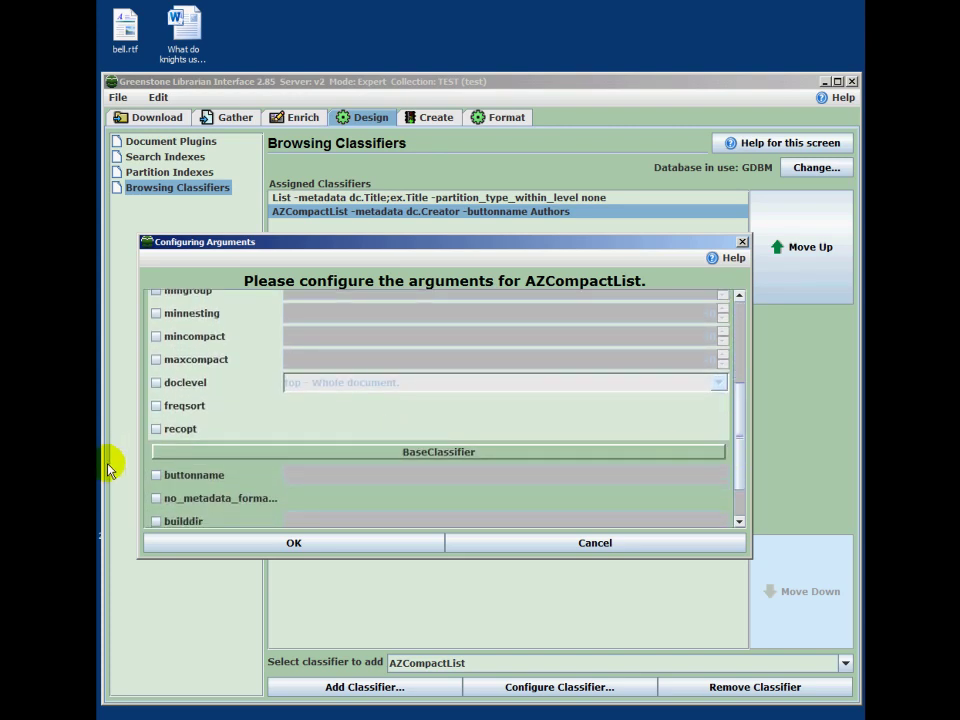
click(156, 476)
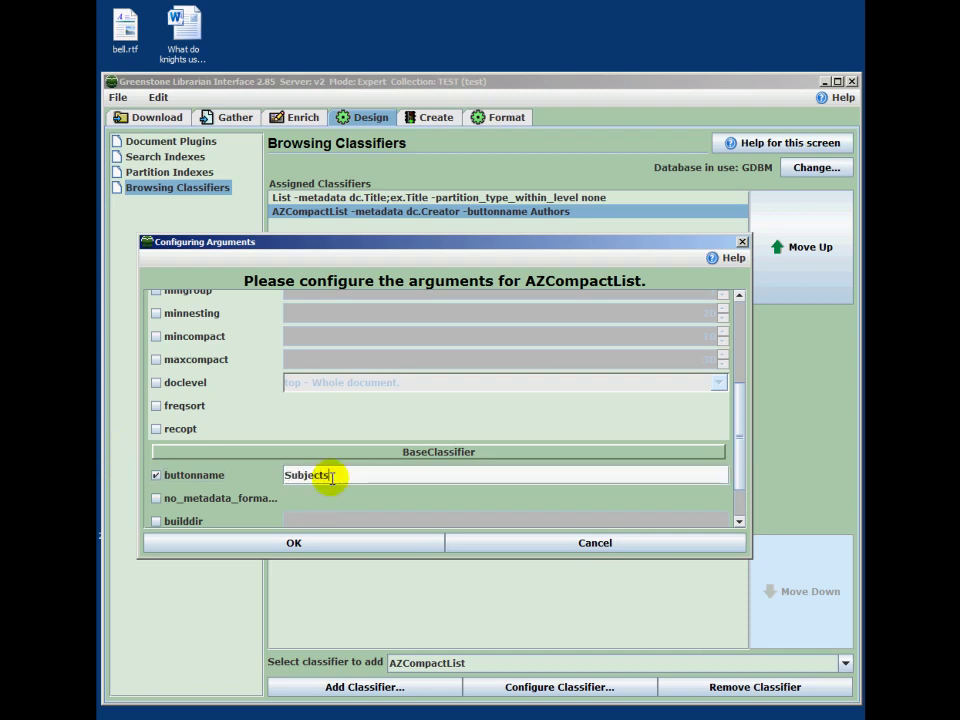
click(290, 545)
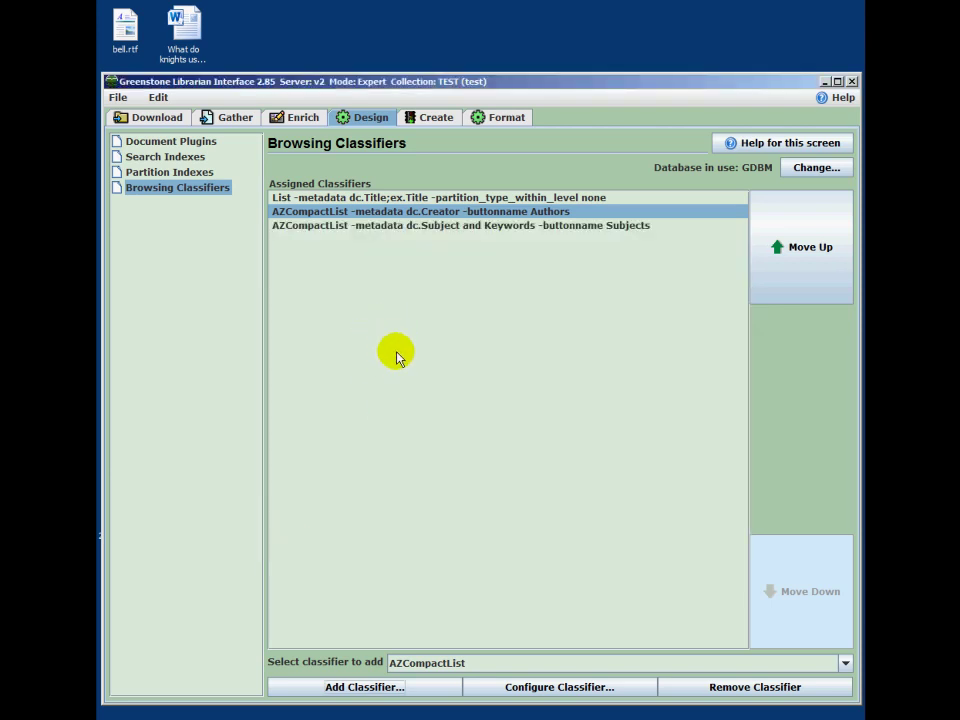
Step: Build the collection with a complete rebuild and preview it in the web browser
click(429, 117)
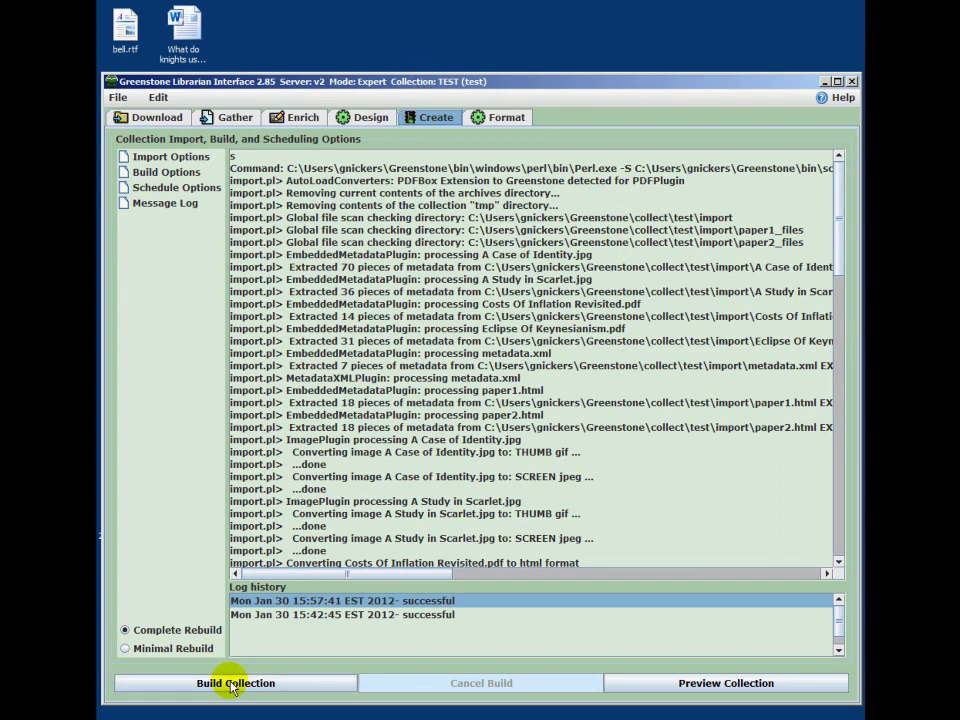
click(685, 688)
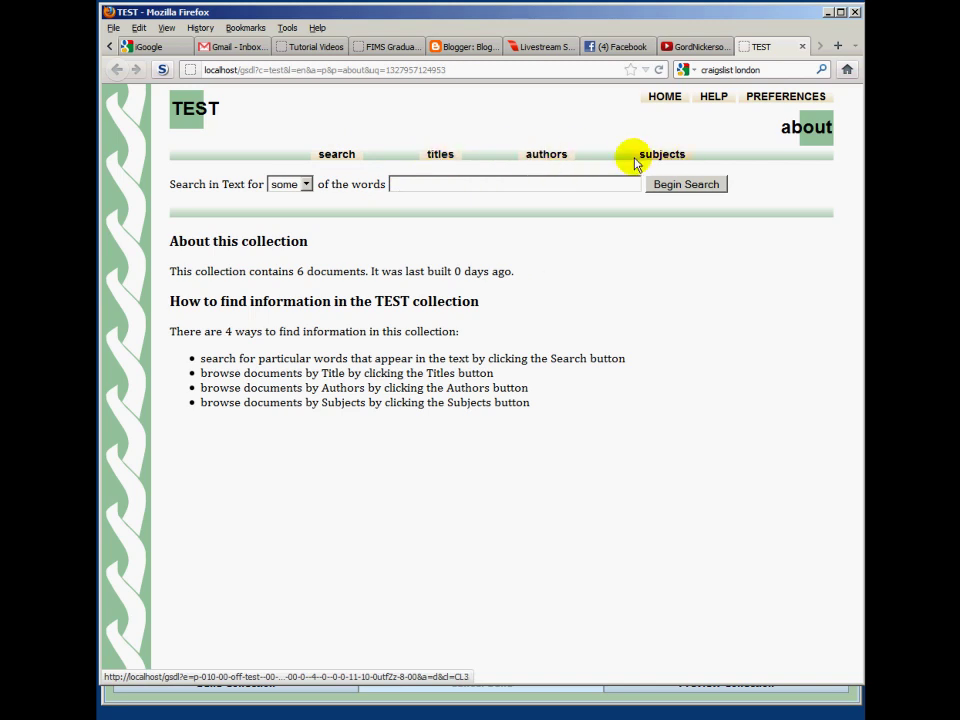
Step: Examine the collection's authors listing, paying attention to the Costs of Inflation Revisited entry
click(546, 162)
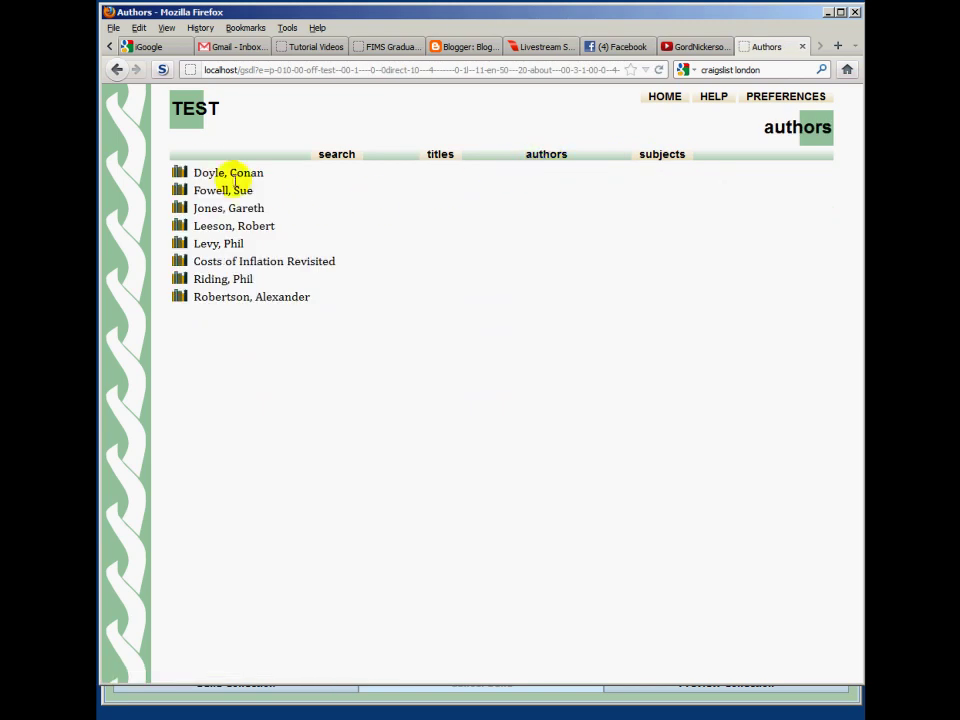
drag(194, 173, 306, 296)
click(291, 332)
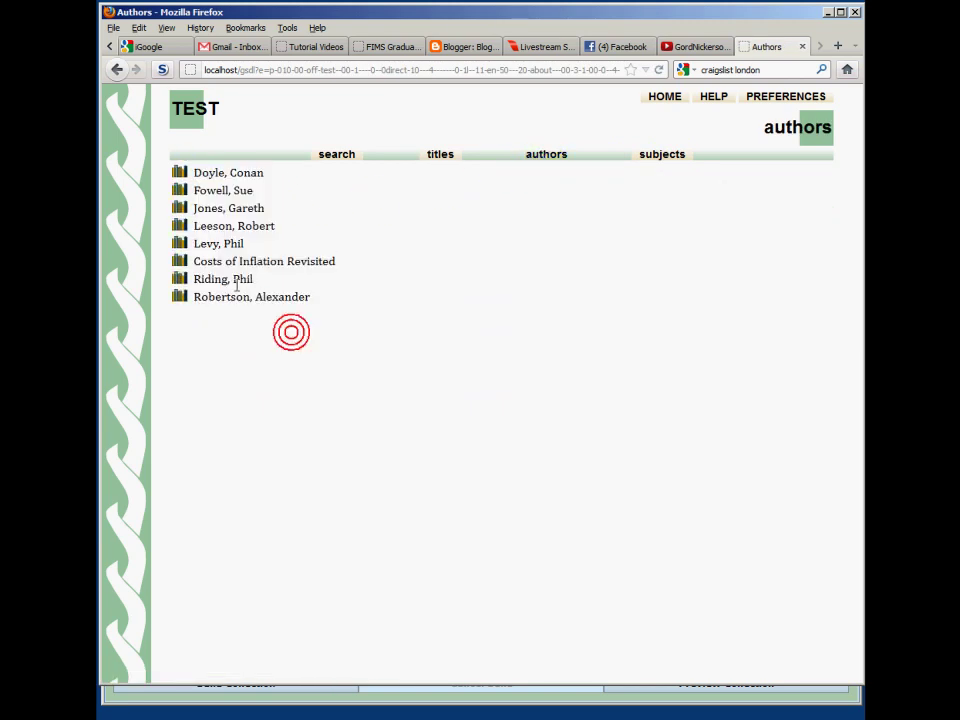
drag(260, 262, 351, 268)
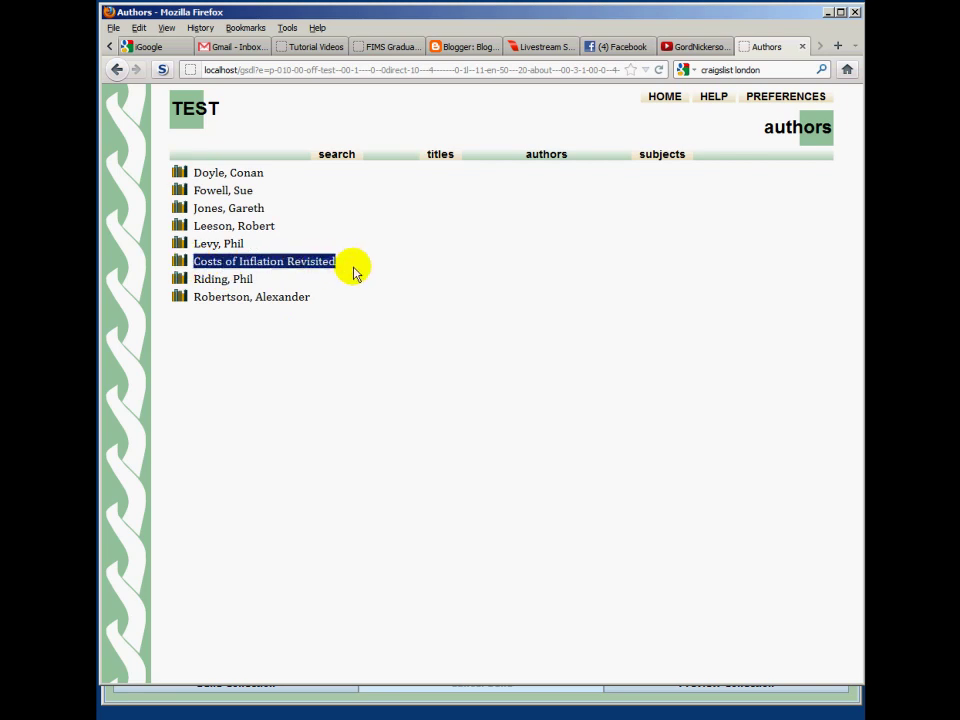
click(336, 282)
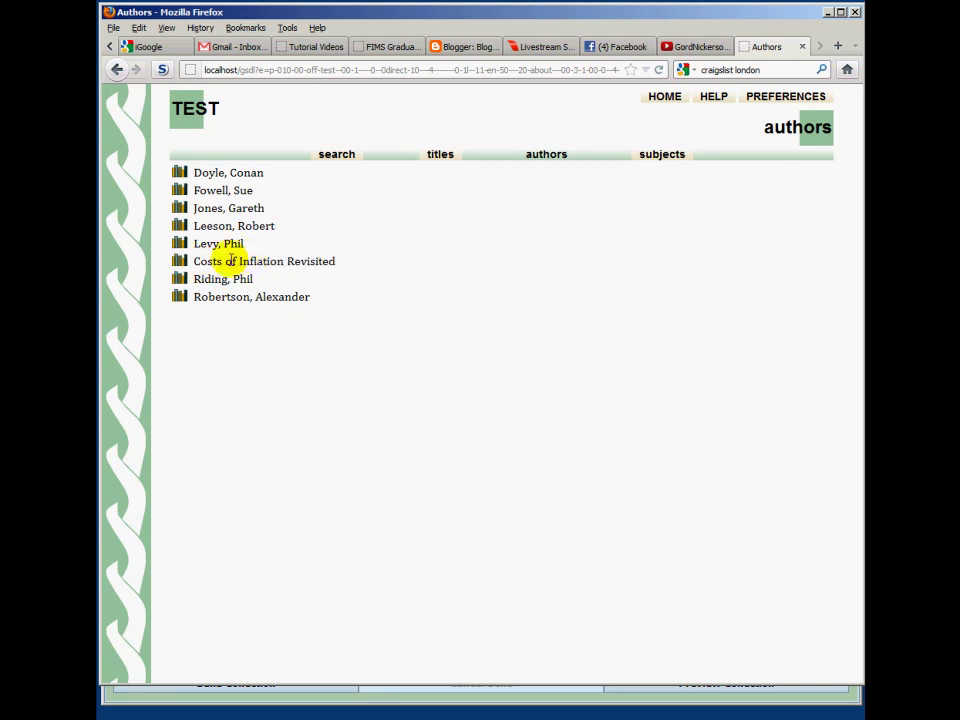
drag(194, 261, 343, 268)
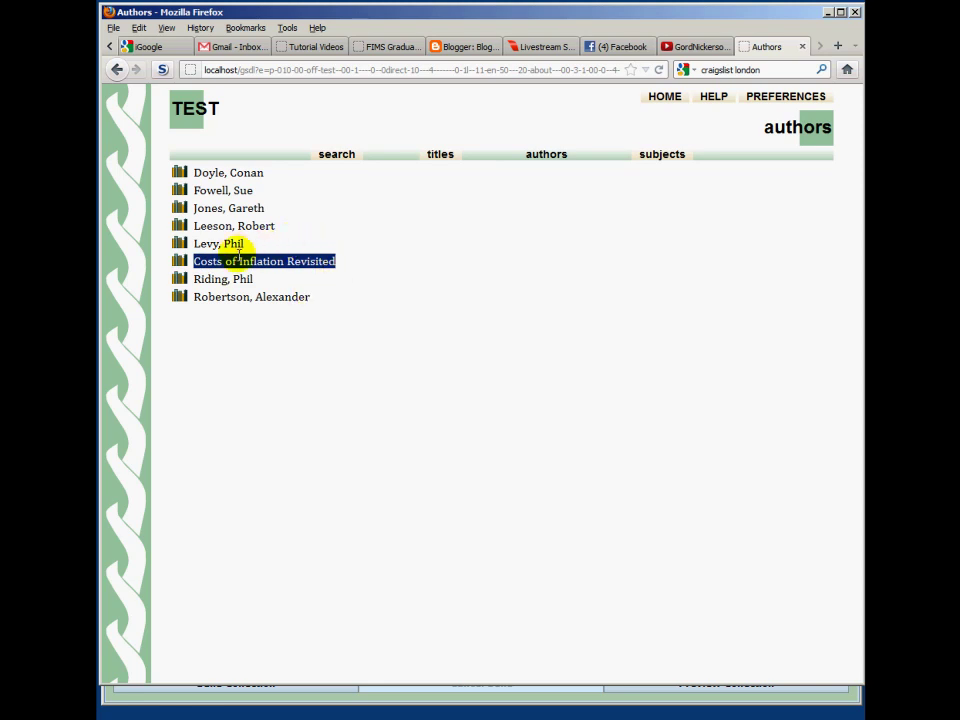
Step: Examine the subjects listing, view the documents under Library Science, and check the spelling and capitalisation of the subject entries
click(648, 162)
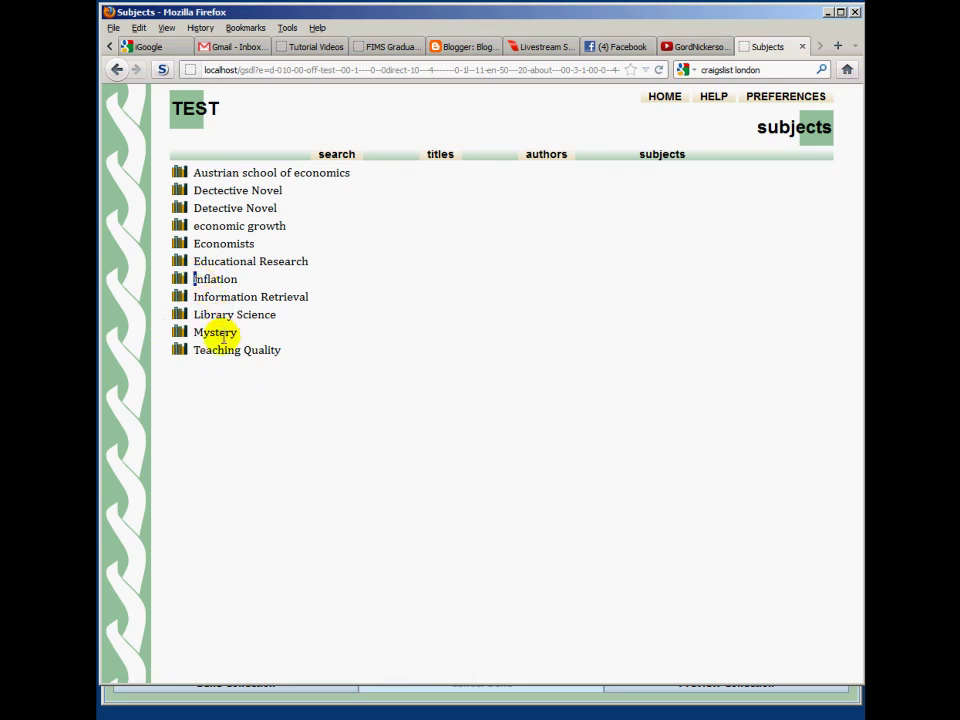
click(179, 316)
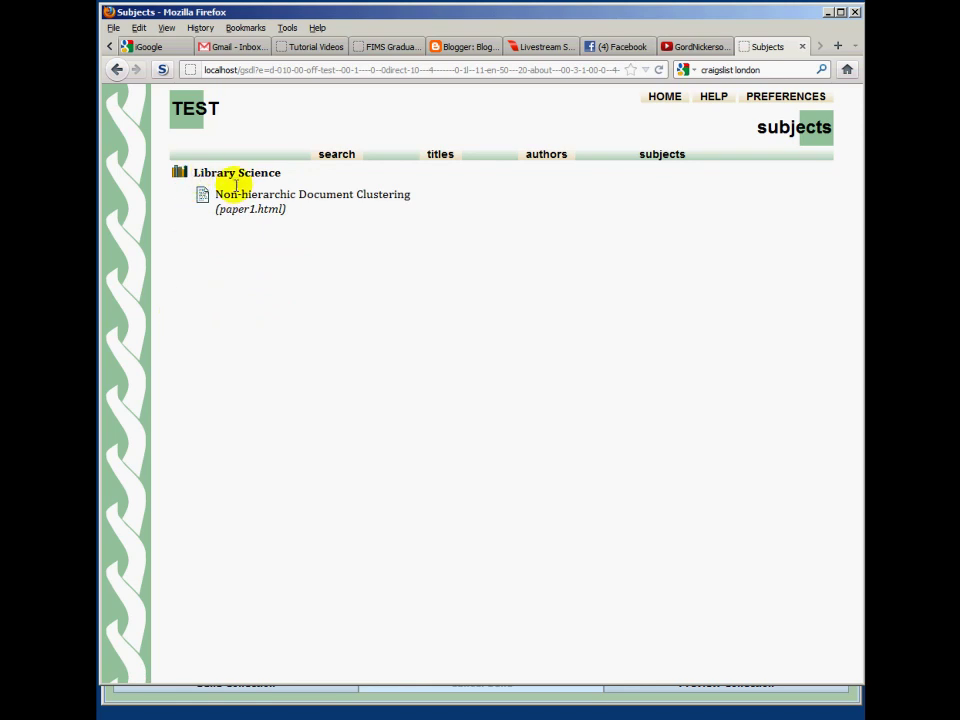
click(119, 71)
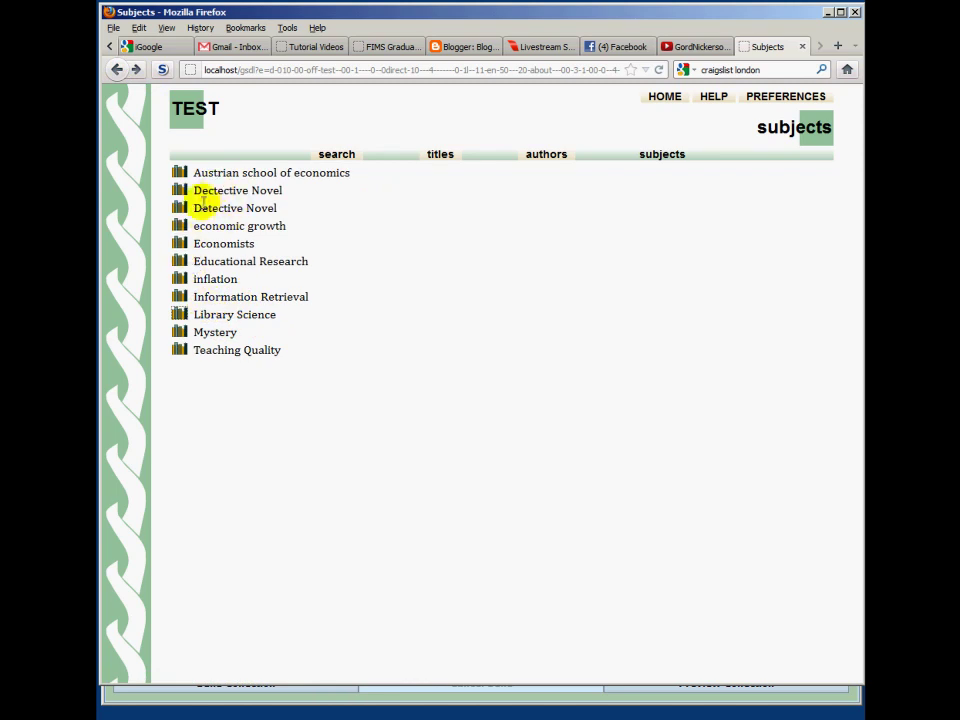
drag(196, 190, 296, 193)
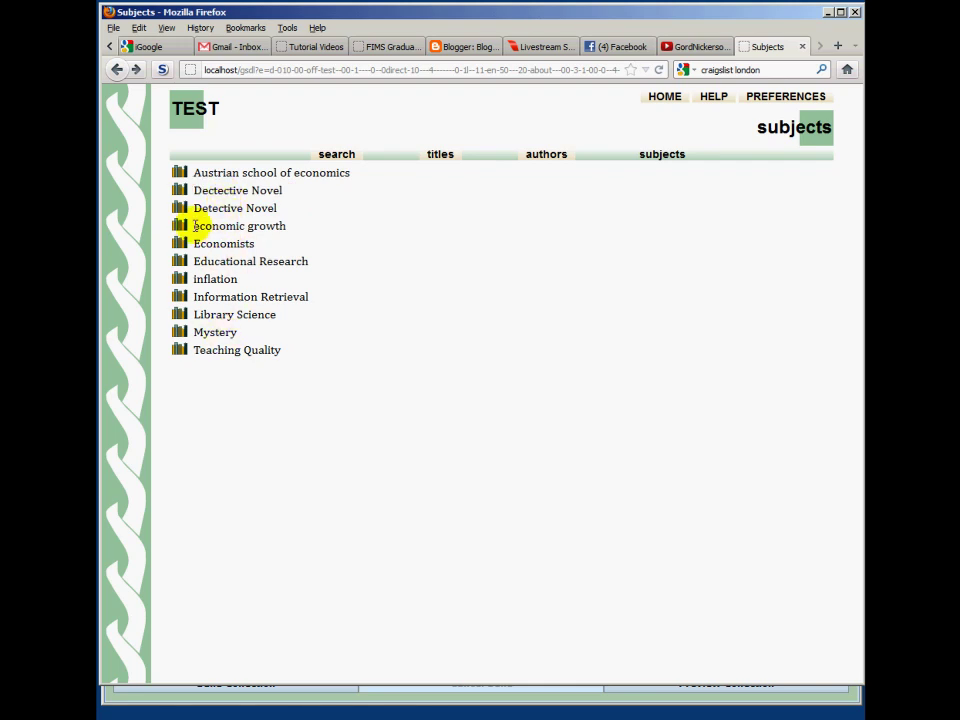
drag(194, 225, 201, 226)
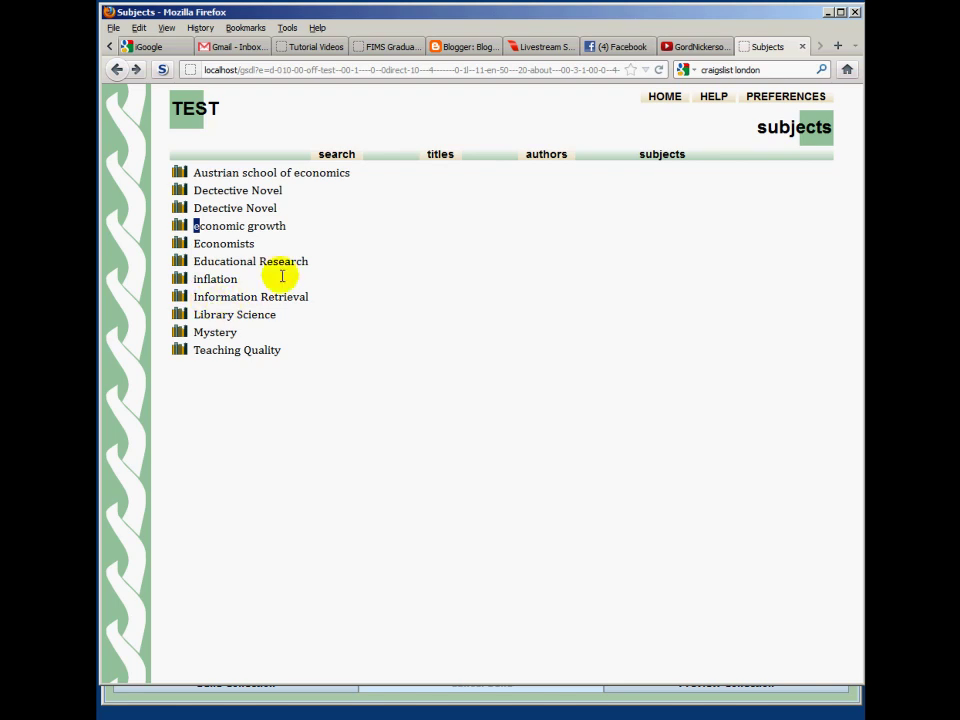
Step: Browse the collection by titles and view the paper2.html document and the A Study in Scarlet document
click(439, 155)
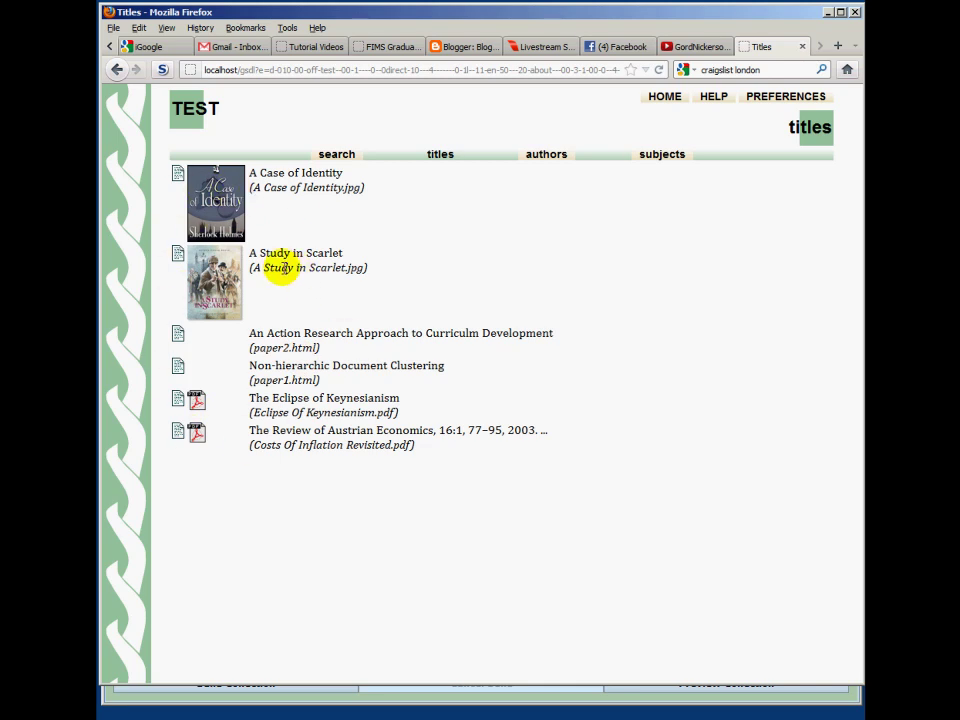
click(176, 334)
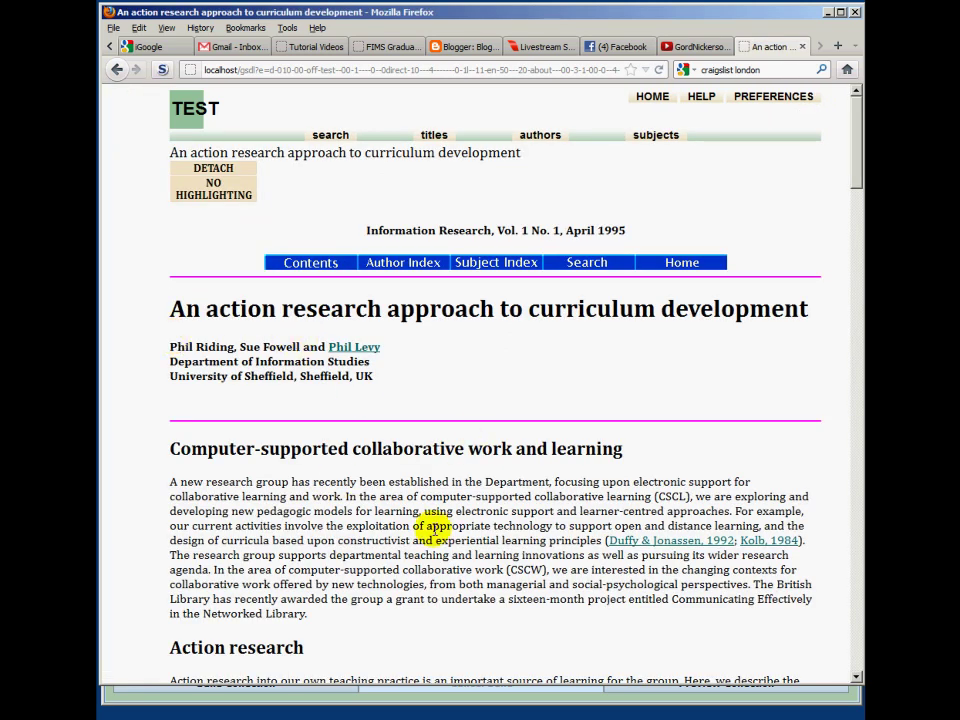
click(116, 69)
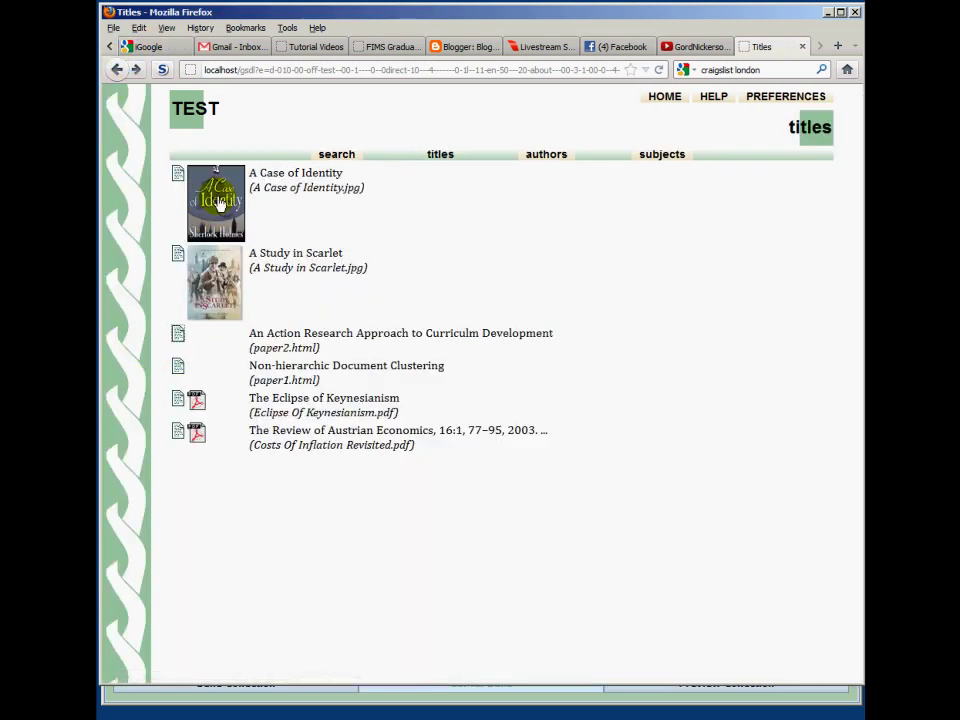
click(177, 259)
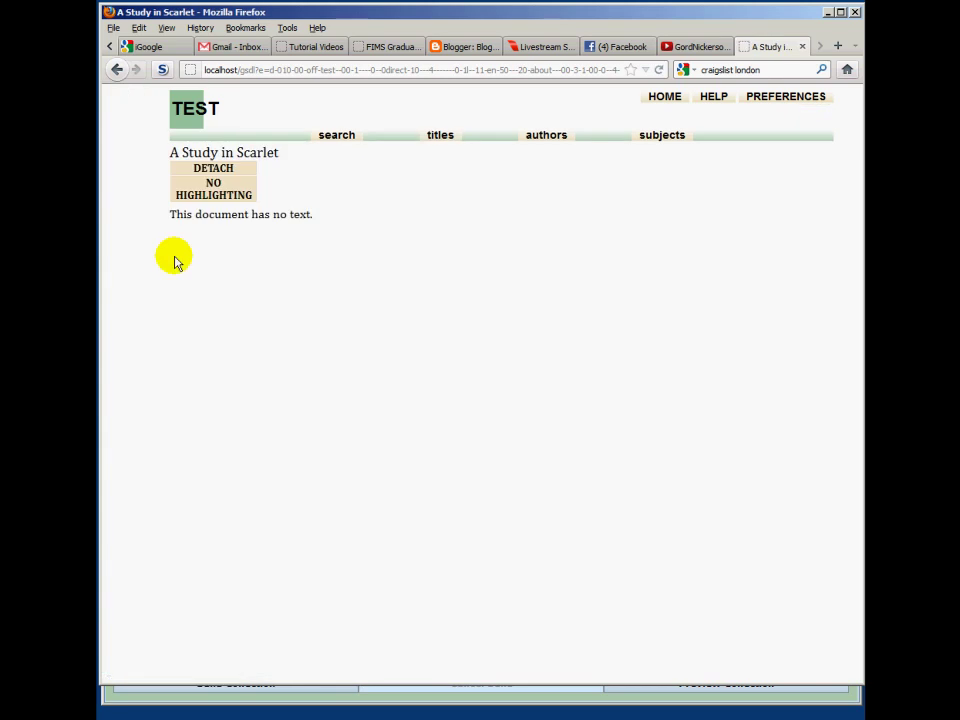
Step: Return to the titles listing and view the full-size cover image of A Study in Scarlet
click(115, 71)
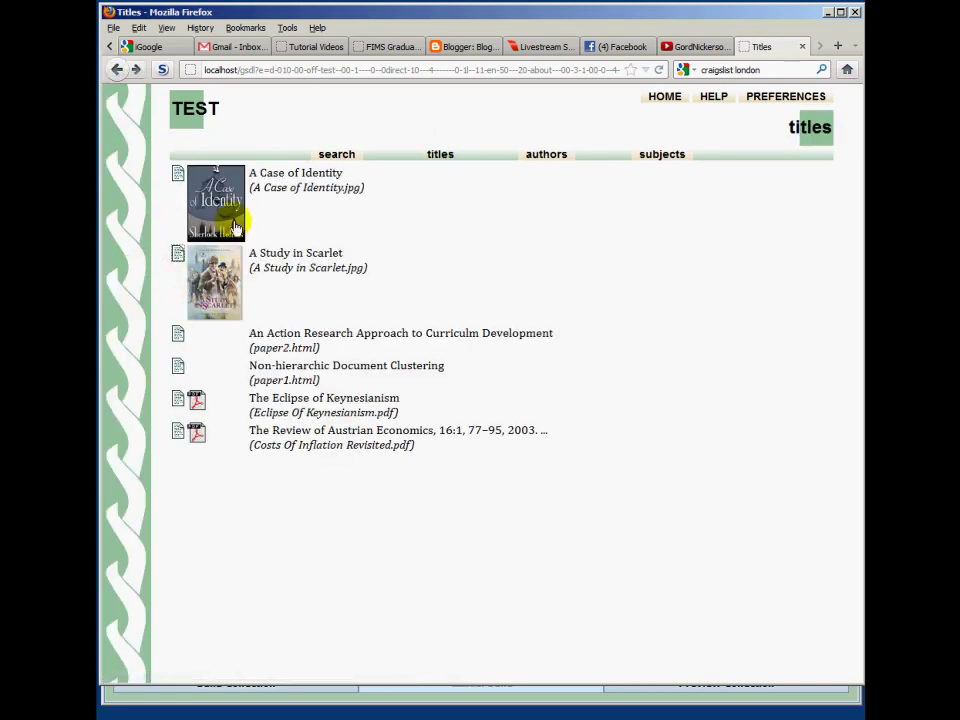
click(221, 298)
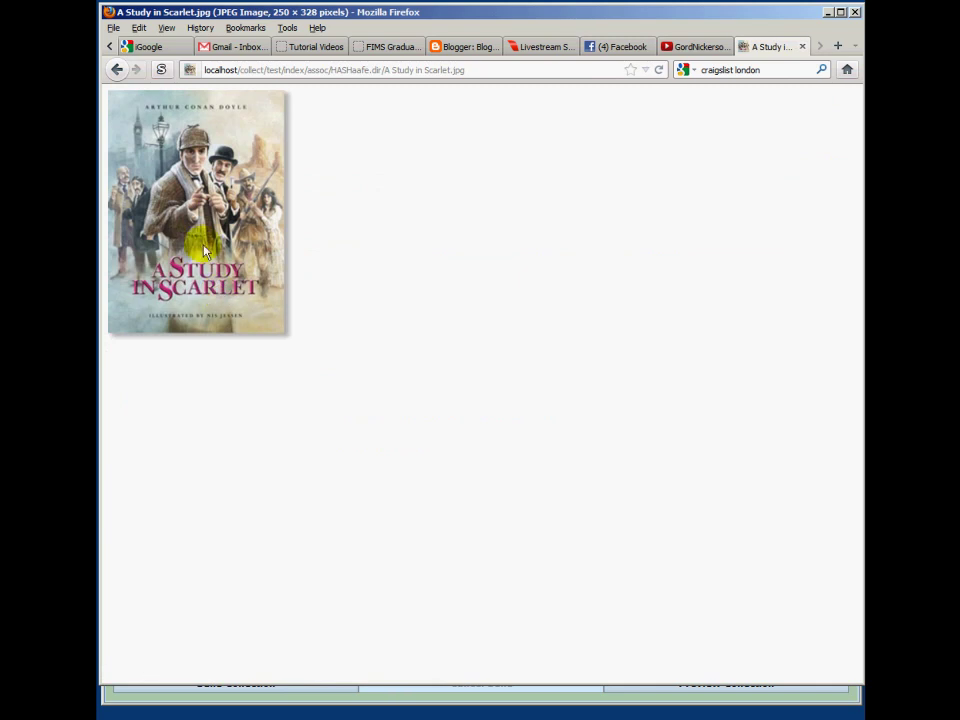
click(117, 69)
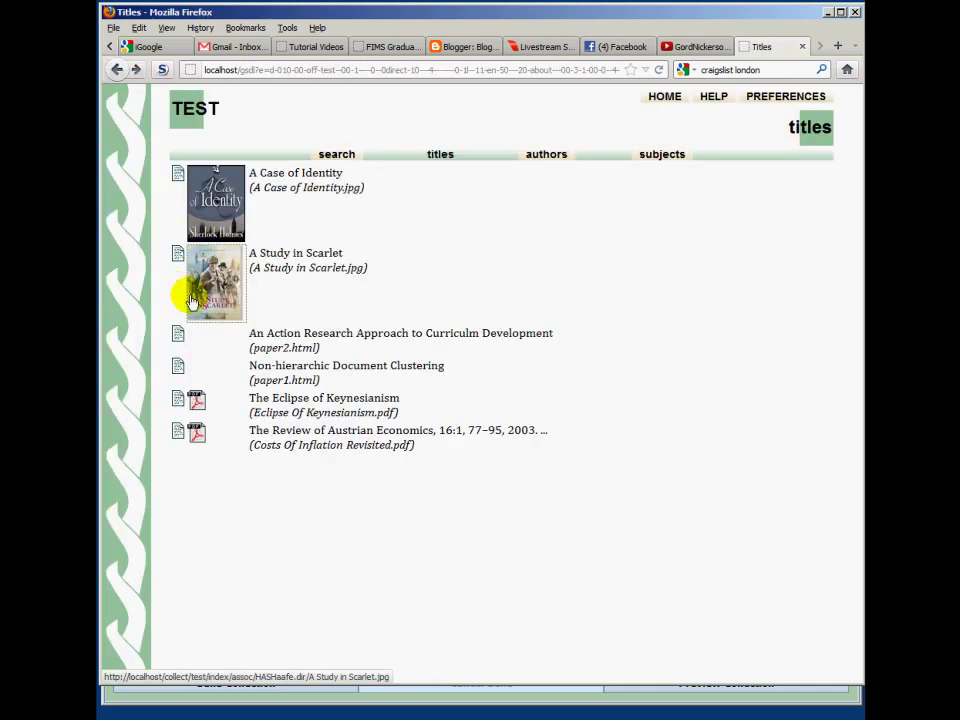
Step: Check the line beneath the Costs Of Inflation Revisited.pdf title, and open an author's entry in the authors listing
click(178, 402)
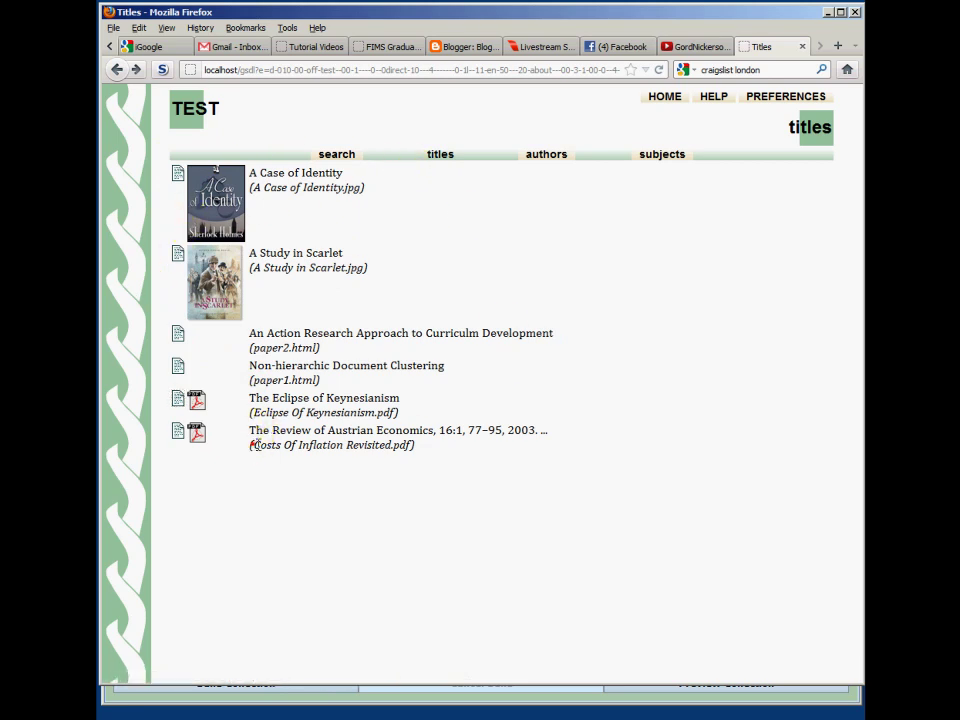
drag(250, 443, 418, 450)
click(548, 160)
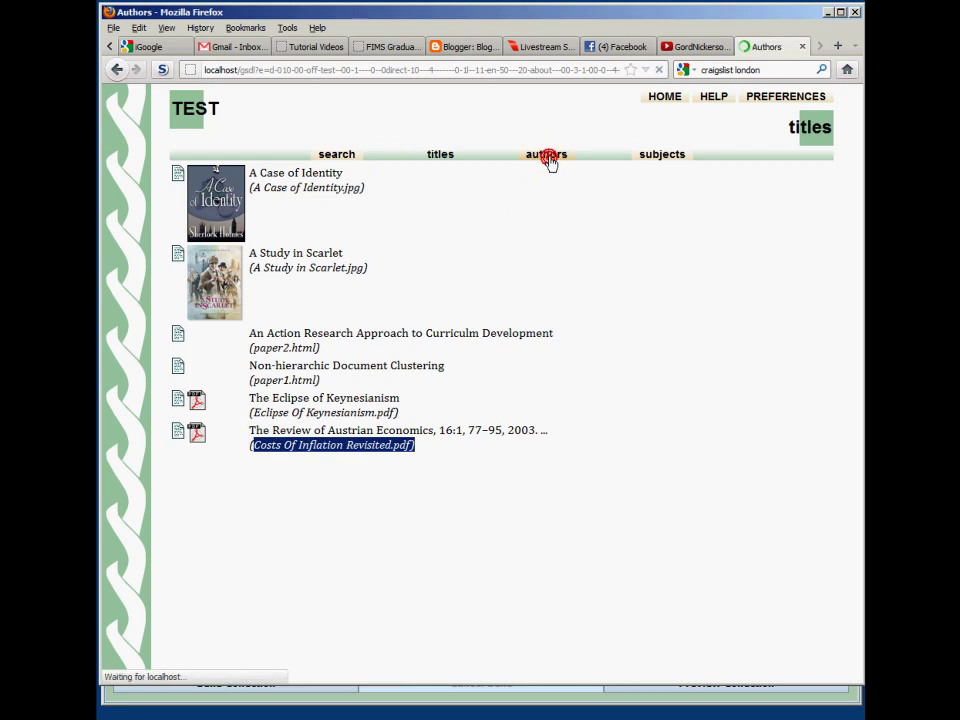
click(180, 196)
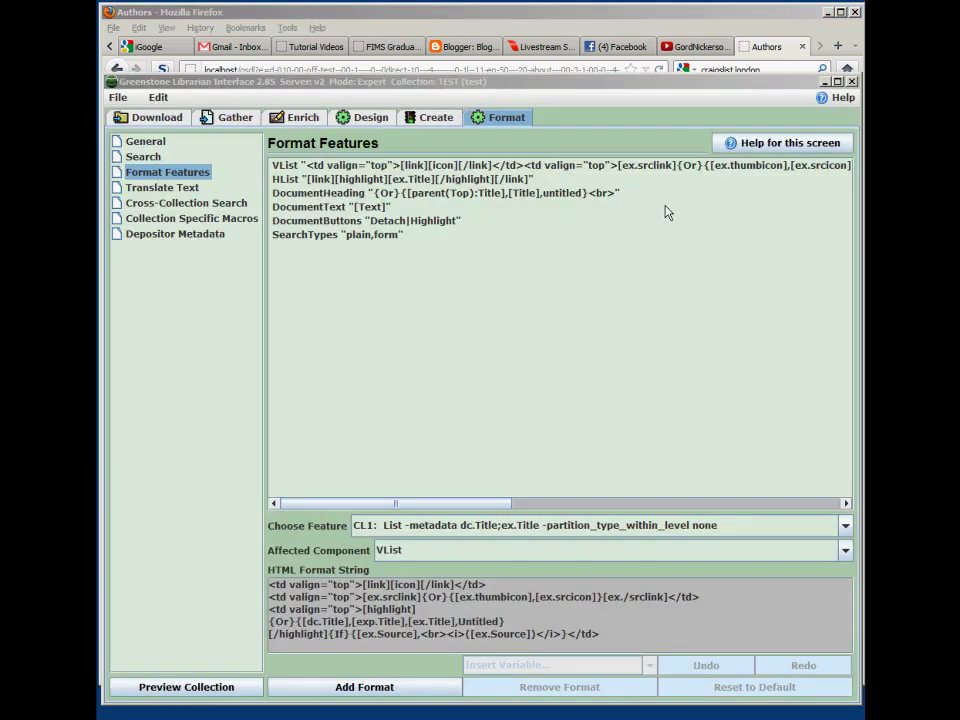
Step: In Greenstone Librarian Interface, add a VList format feature for the CL2 dc.Creator classifier with the Authors button name
click(519, 84)
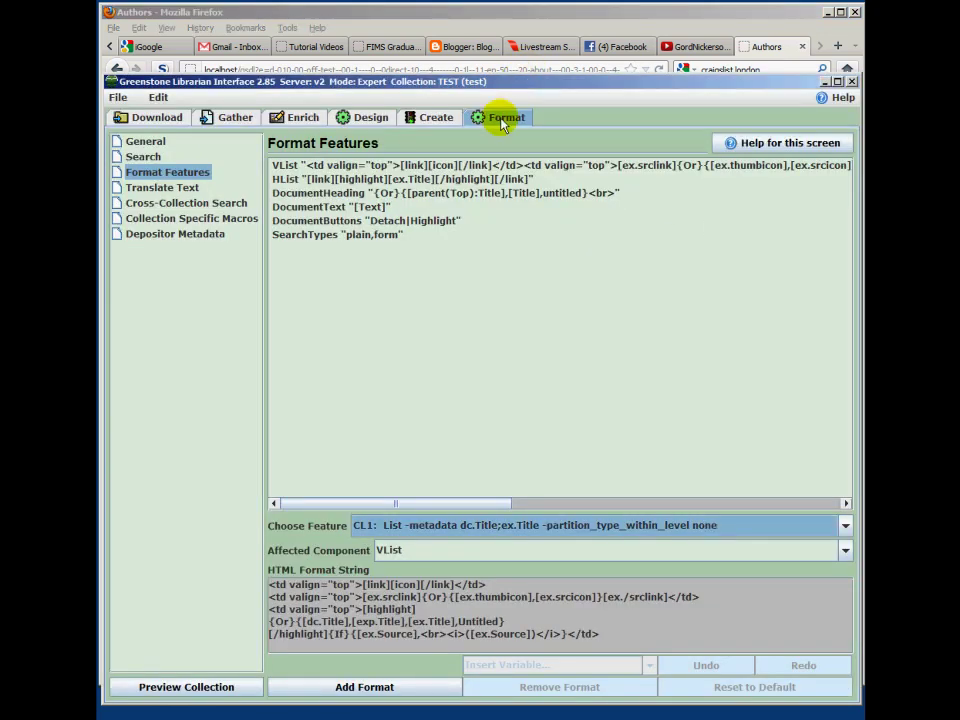
click(503, 121)
click(183, 175)
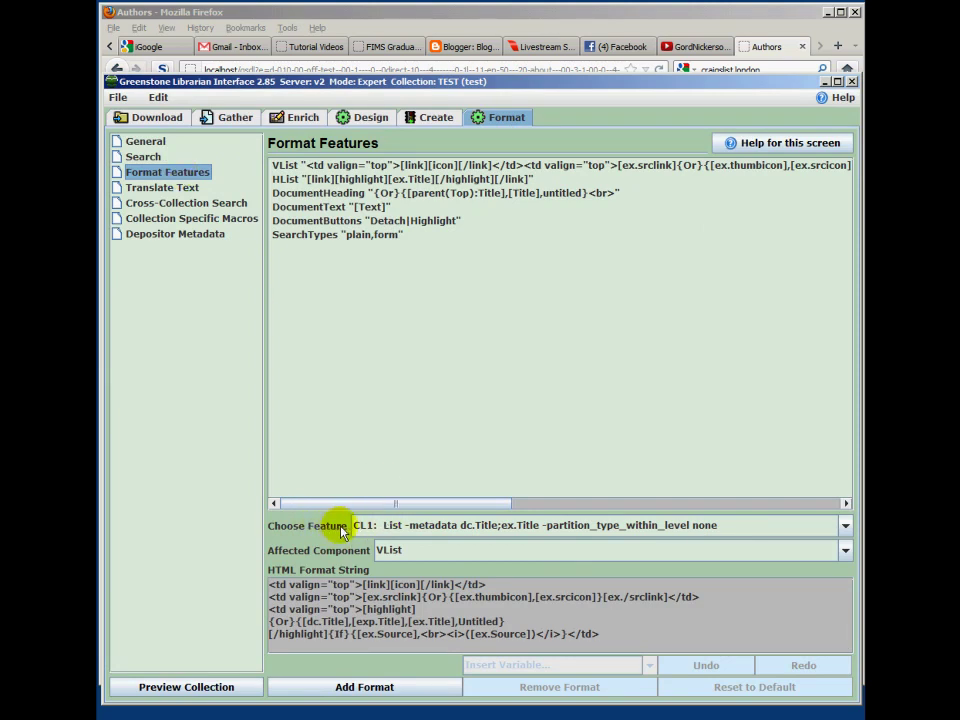
click(845, 525)
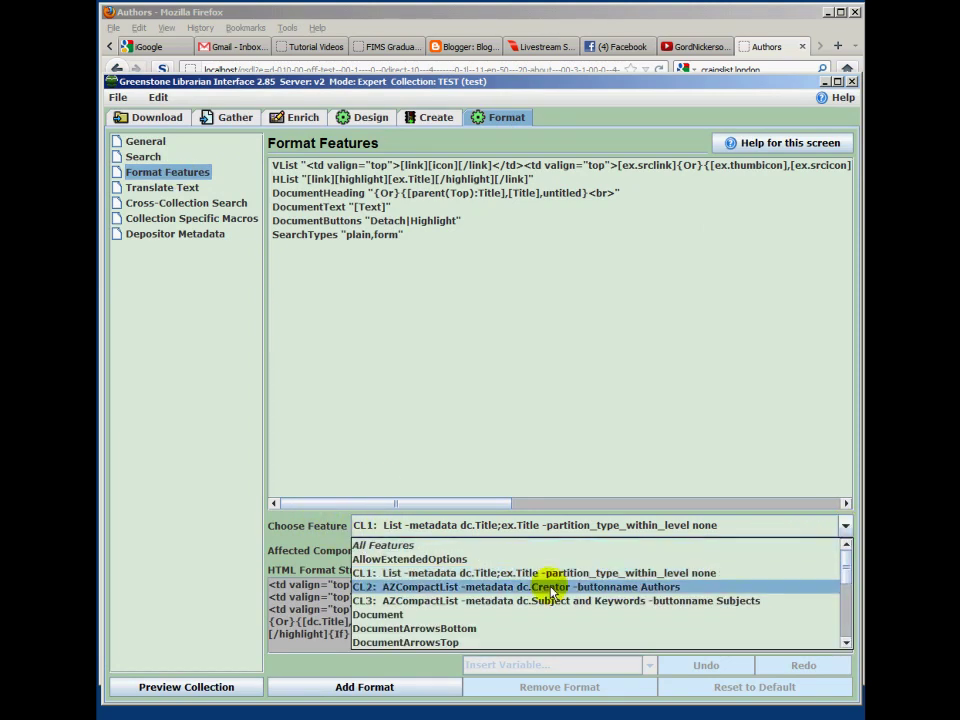
click(484, 588)
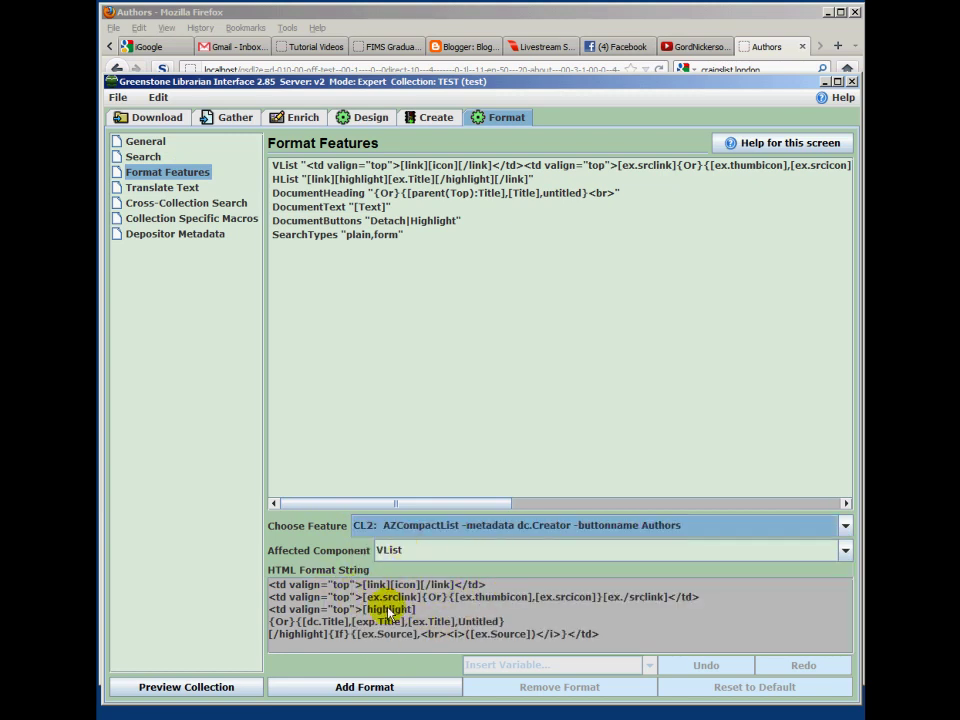
click(355, 690)
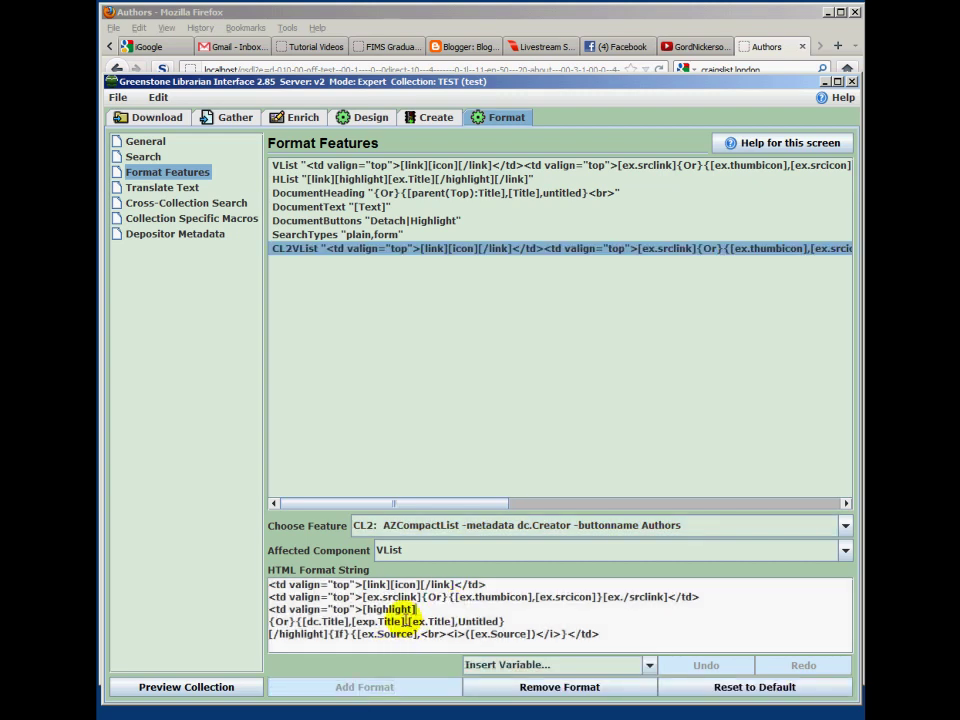
Step: Replace both ex.Source references in the CL2 VList format string with dc.Creator
drag(270, 586, 639, 636)
click(391, 597)
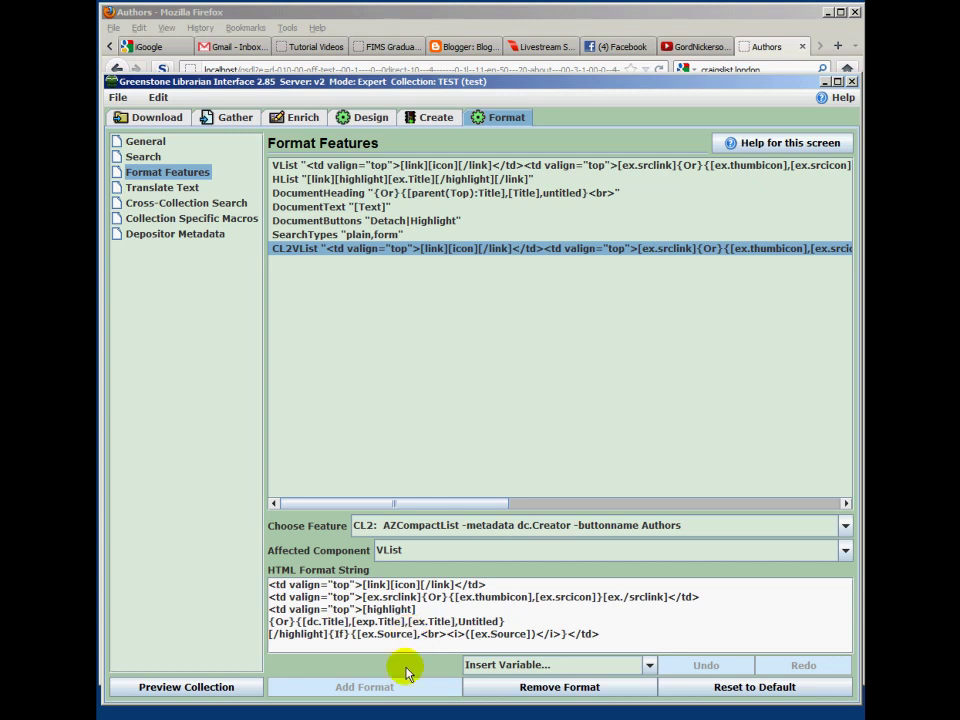
key(BackSpace)
key(BackSpace)
key(BackSpace)
key(BackSpace)
key(BackSpace)
key(BackSpace)
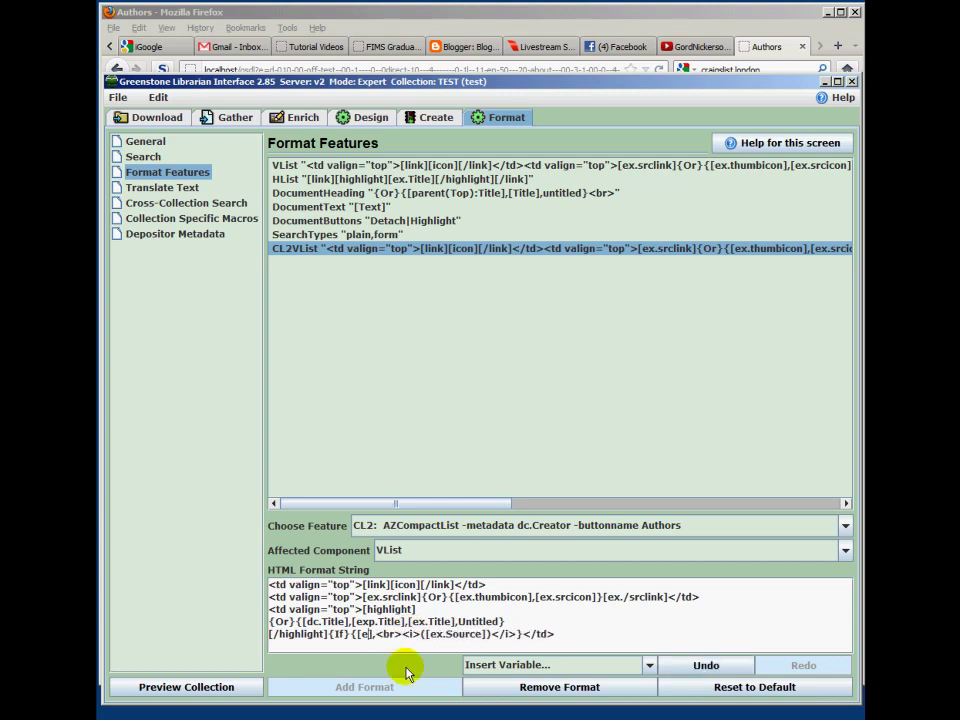
text(c)
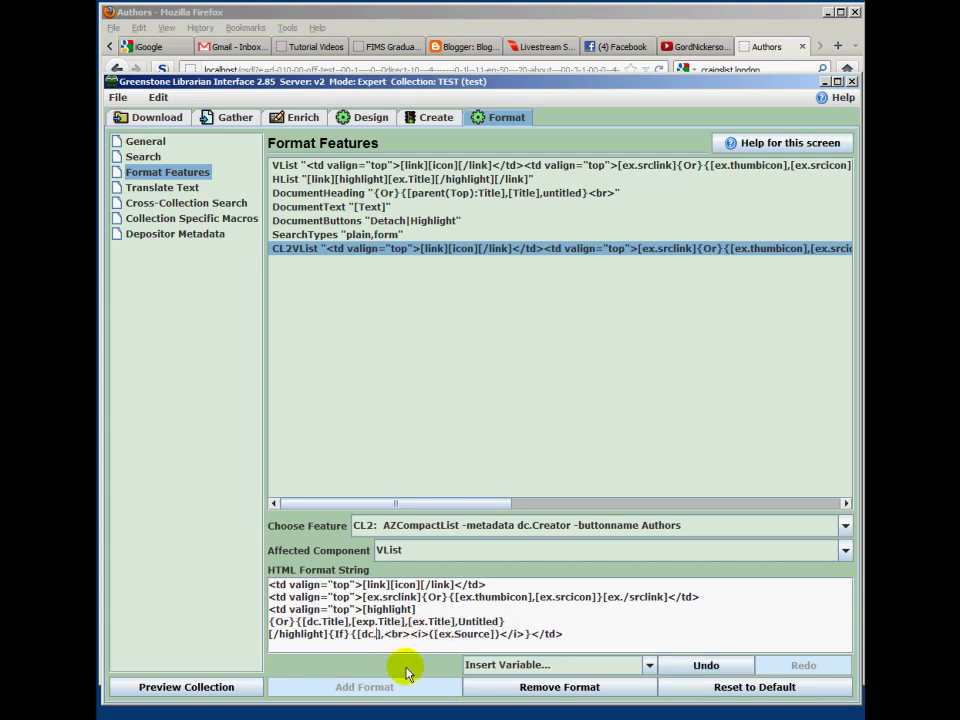
text(.Creator)
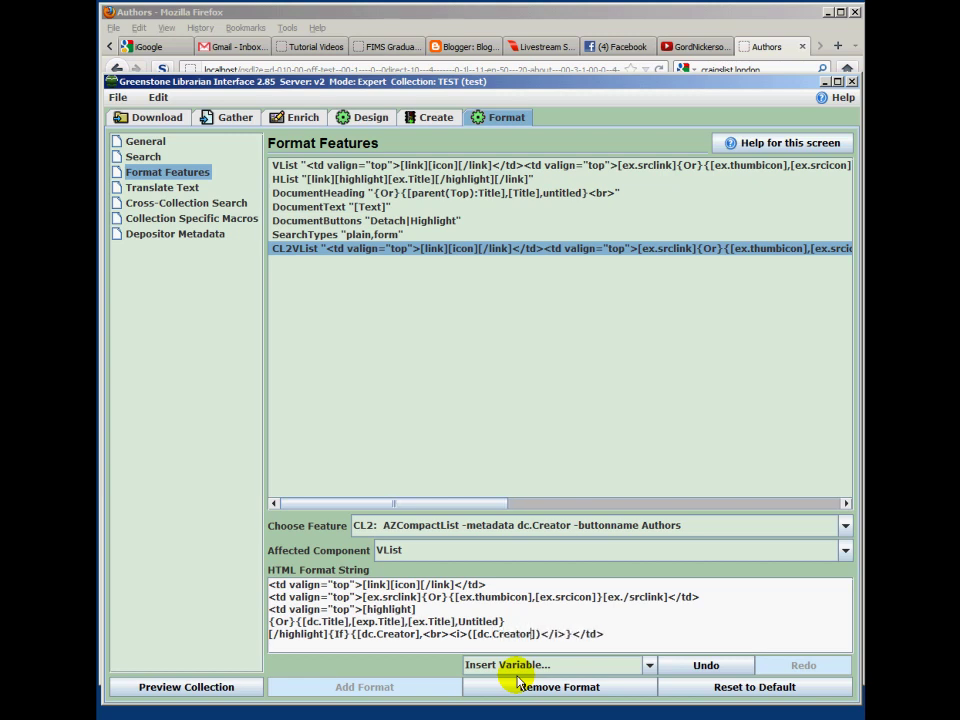
drag(392, 636, 421, 638)
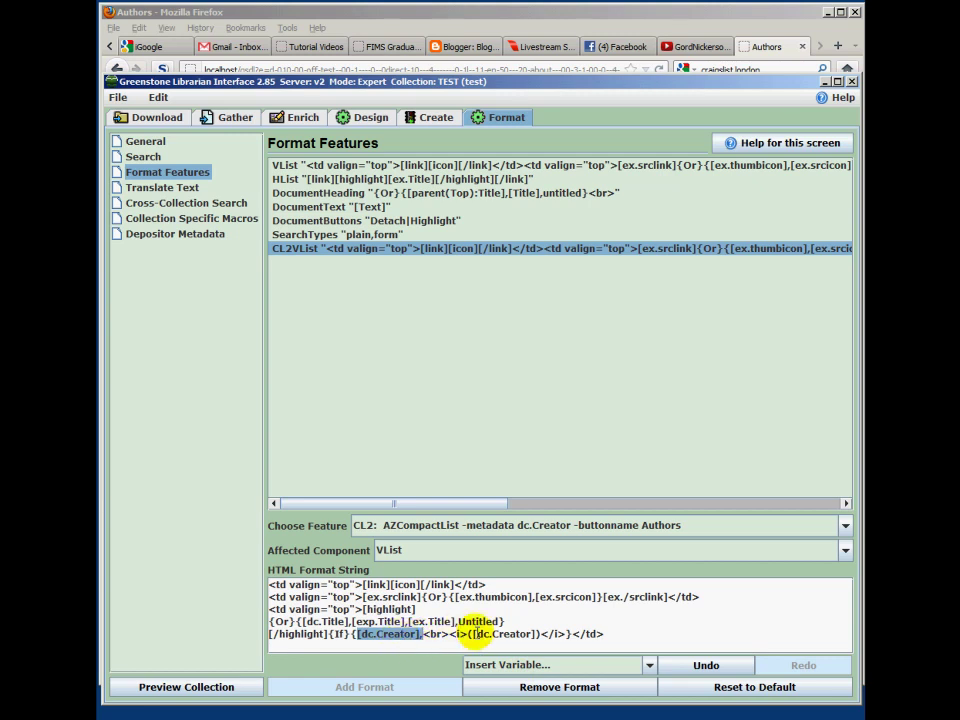
click(493, 634)
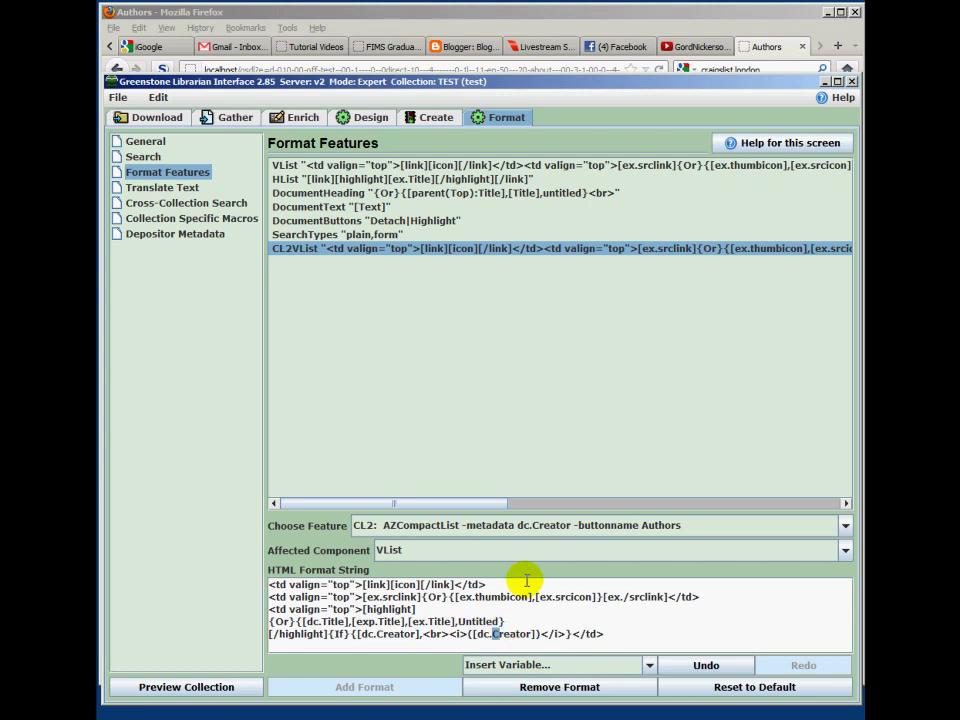
Step: Add a VList format feature for the CL3 dc.Subject and Keywords classifier with the Subjects button name
click(844, 525)
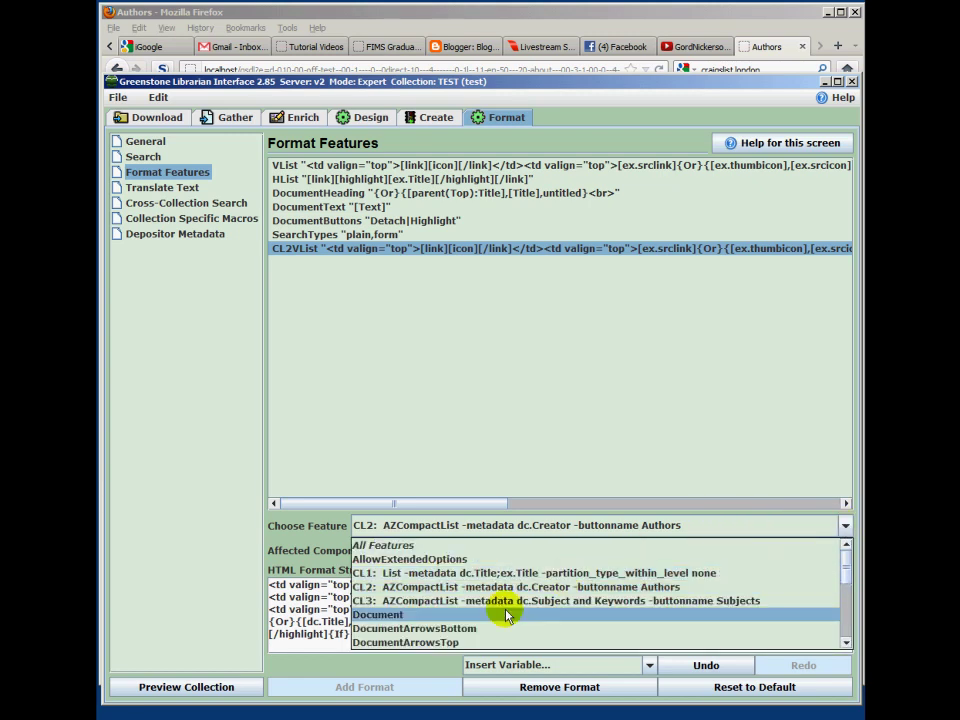
click(495, 600)
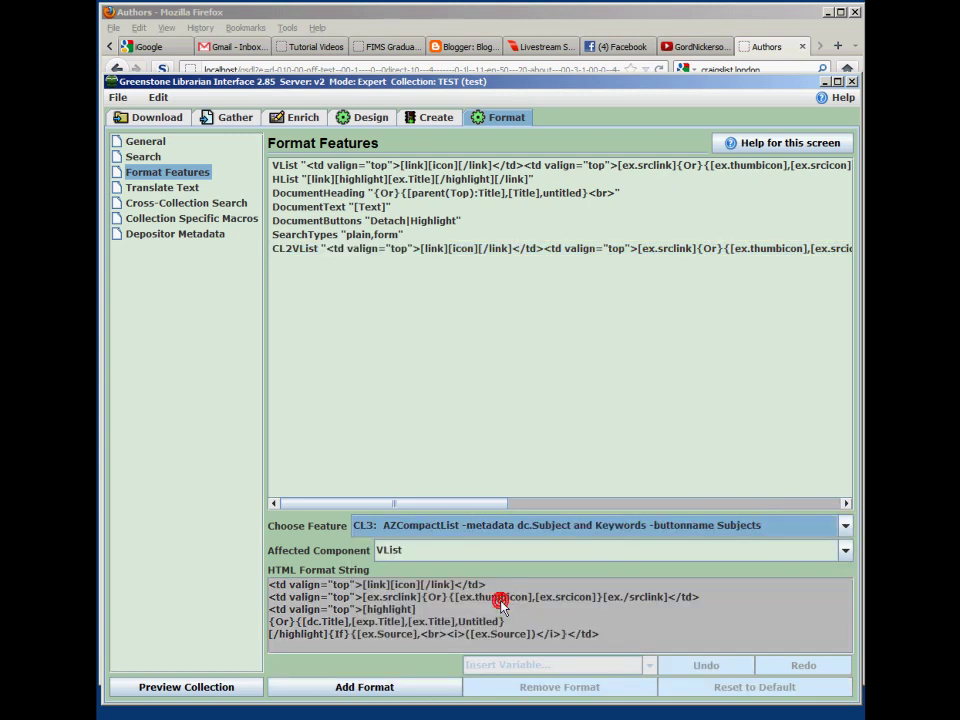
click(388, 637)
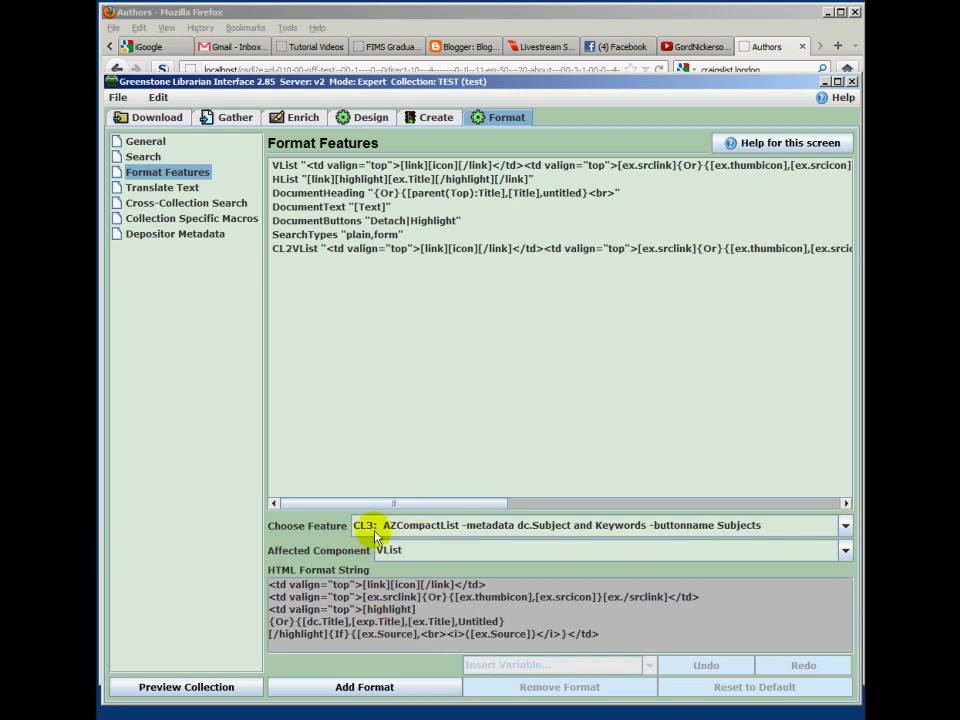
click(343, 687)
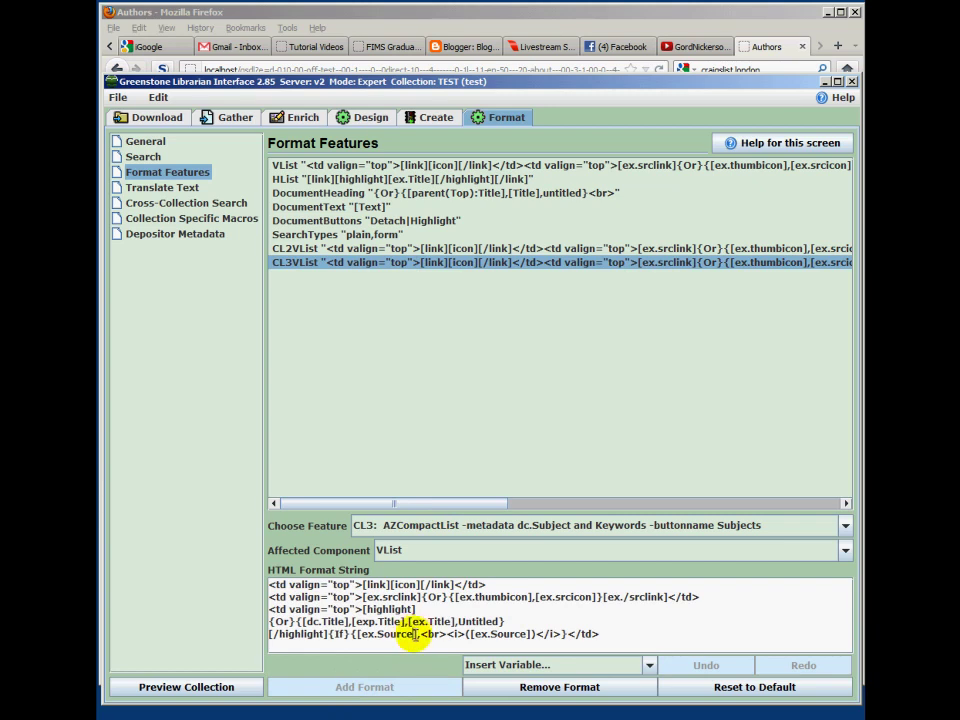
Step: Replace ex.Source in the If condition of the CL3 VList format string with the [dc.Subject] variable, keeping single brackets
click(417, 634)
key(BackSpace)
key(BackSpace)
key(BackSpace)
key(BackSpace)
key(BackSpace)
key(BackSpace)
key(BackSpace)
key(BackSpace)
key(BackSpace)
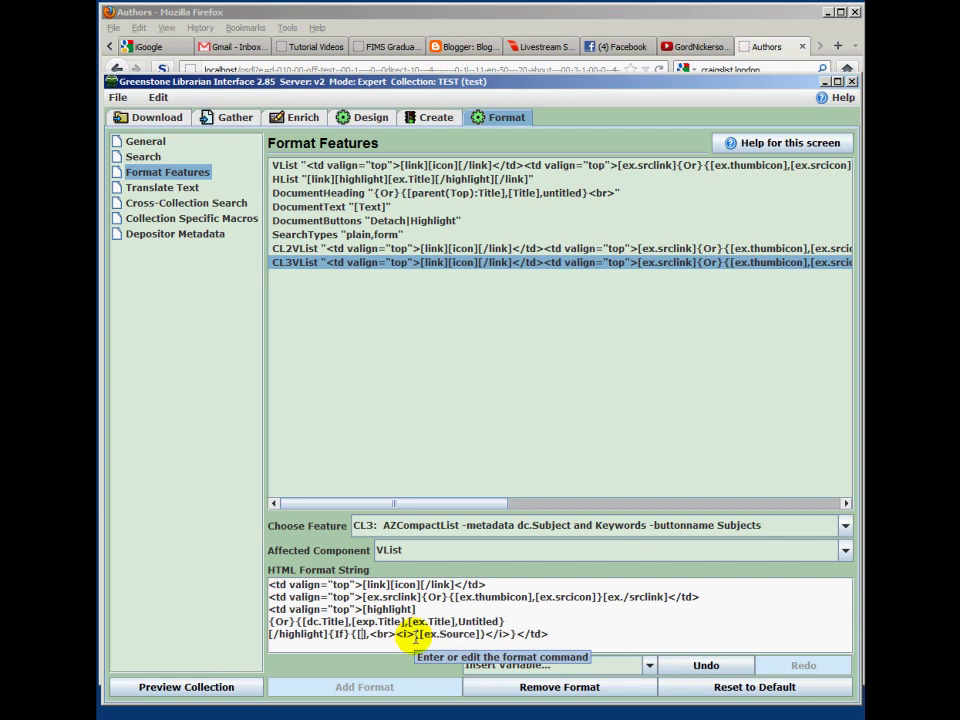
click(649, 665)
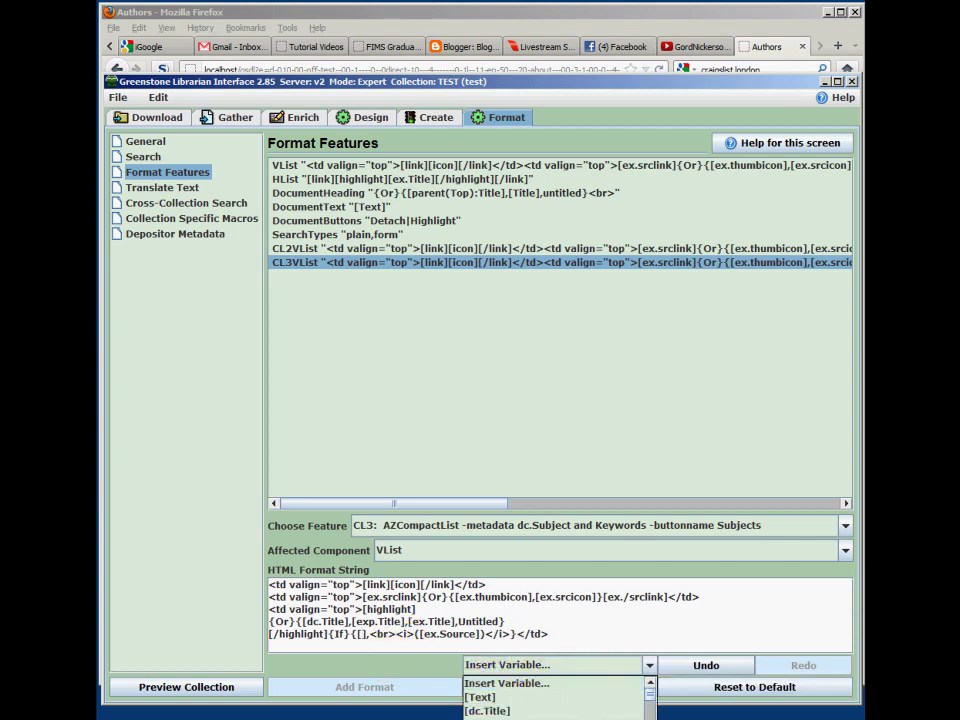
click(490, 718)
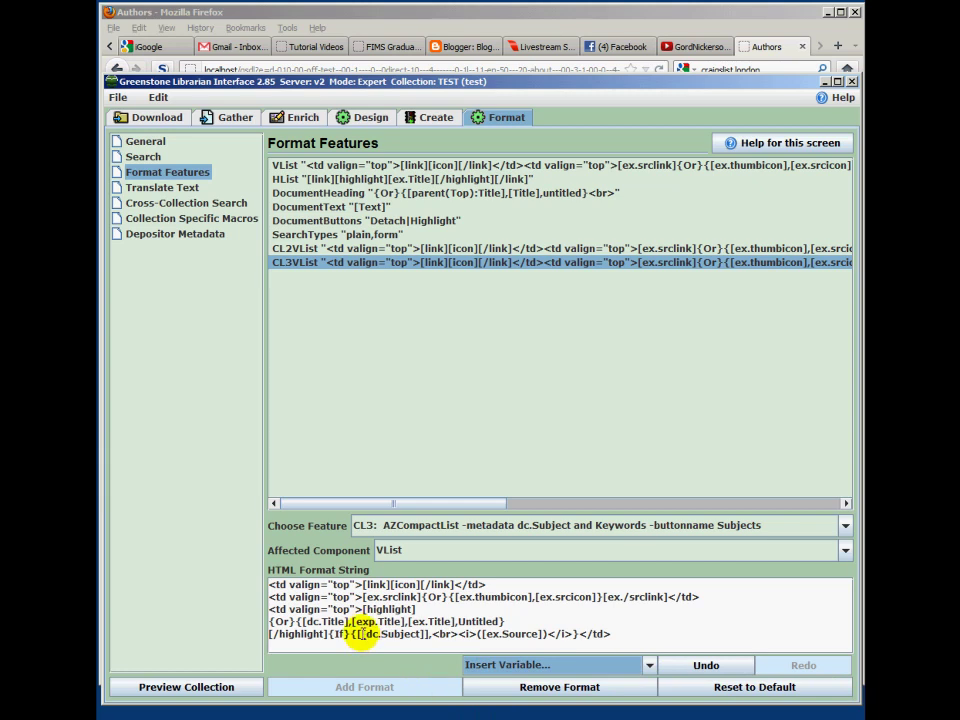
click(362, 634)
key(BackSpace)
key(BackSpace)
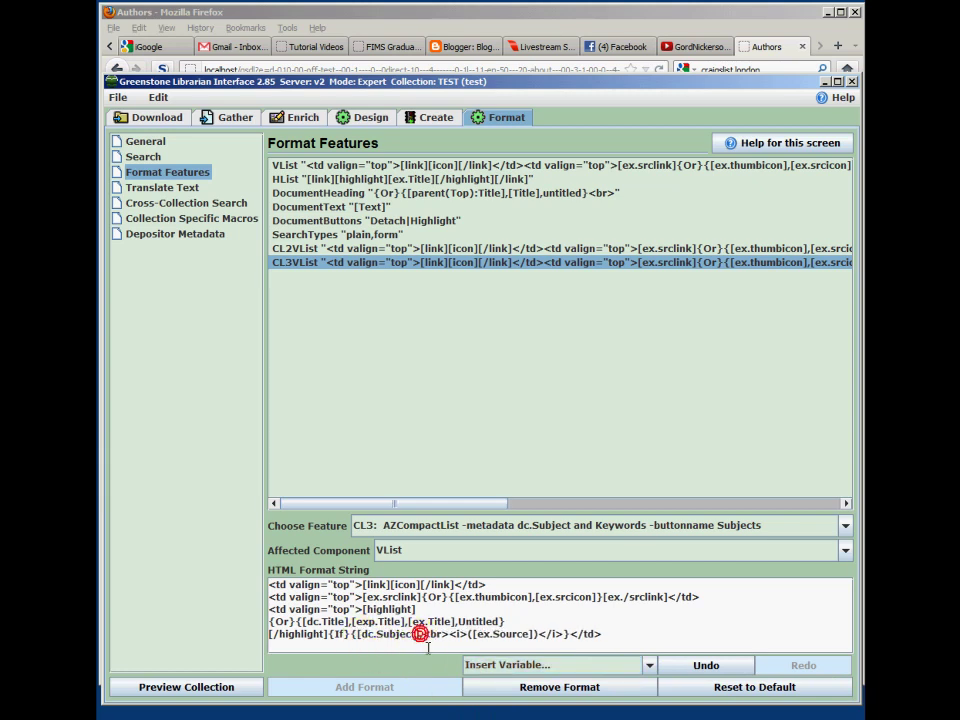
Step: Replace the italic [ex.Source] reference in the CL3 VList format string with the [dc.Subject] variable
click(536, 637)
key(BackSpace)
key(BackSpace)
key(BackSpace)
key(BackSpace)
key(BackSpace)
key(BackSpace)
key(BackSpace)
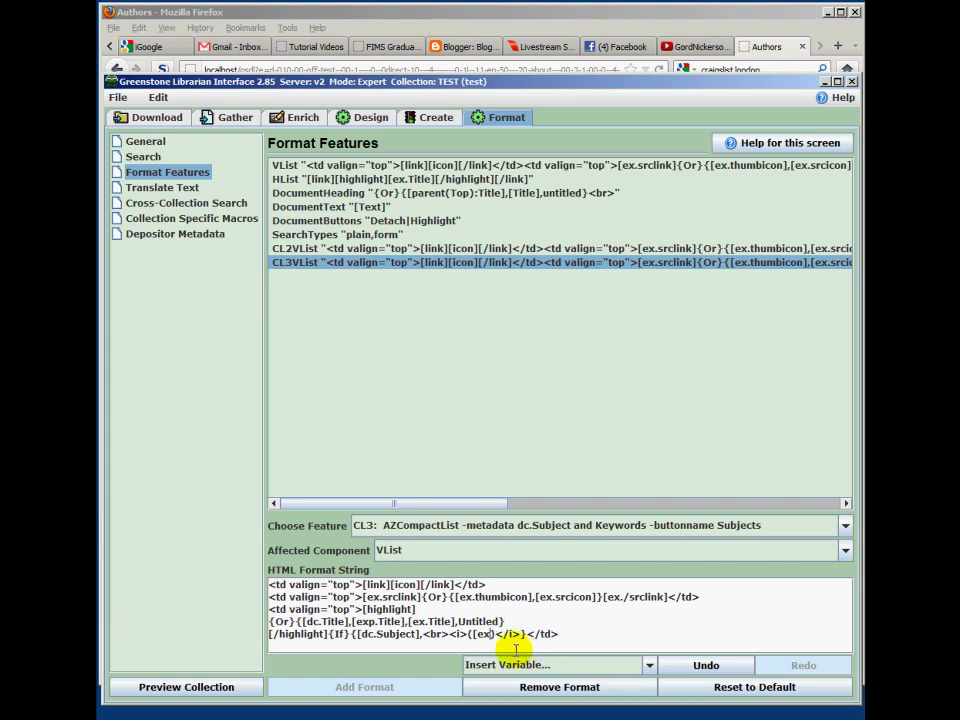
click(649, 668)
click(490, 718)
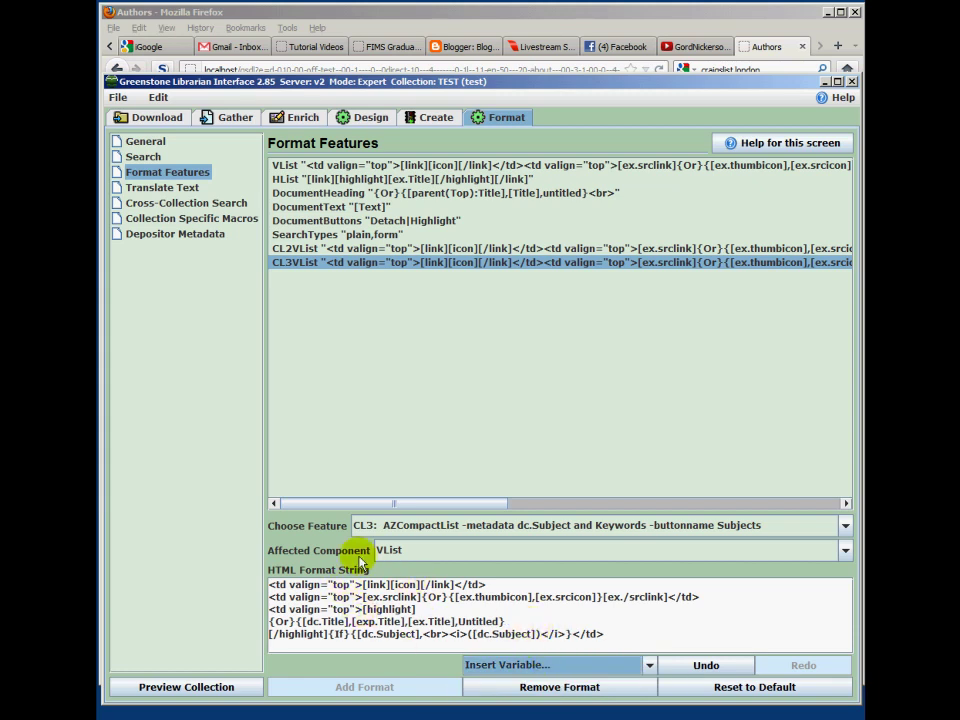
Step: Preview the collection and check the line beneath the Sherlock Holmes titles and Non-hierarchic Document Clustering in the authors listing
click(219, 684)
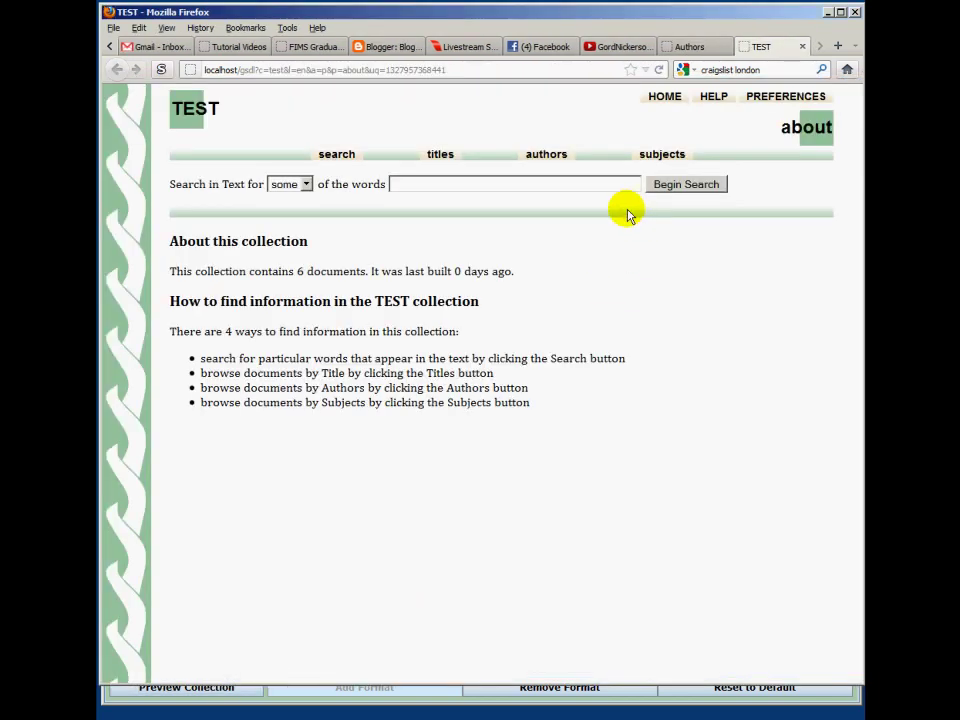
click(544, 157)
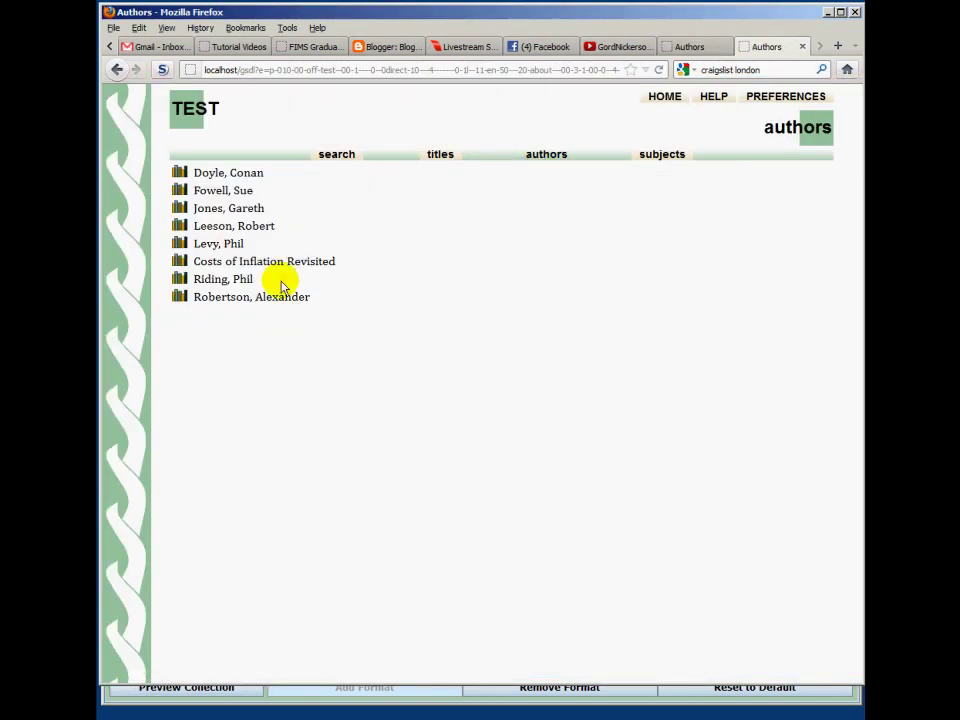
click(179, 176)
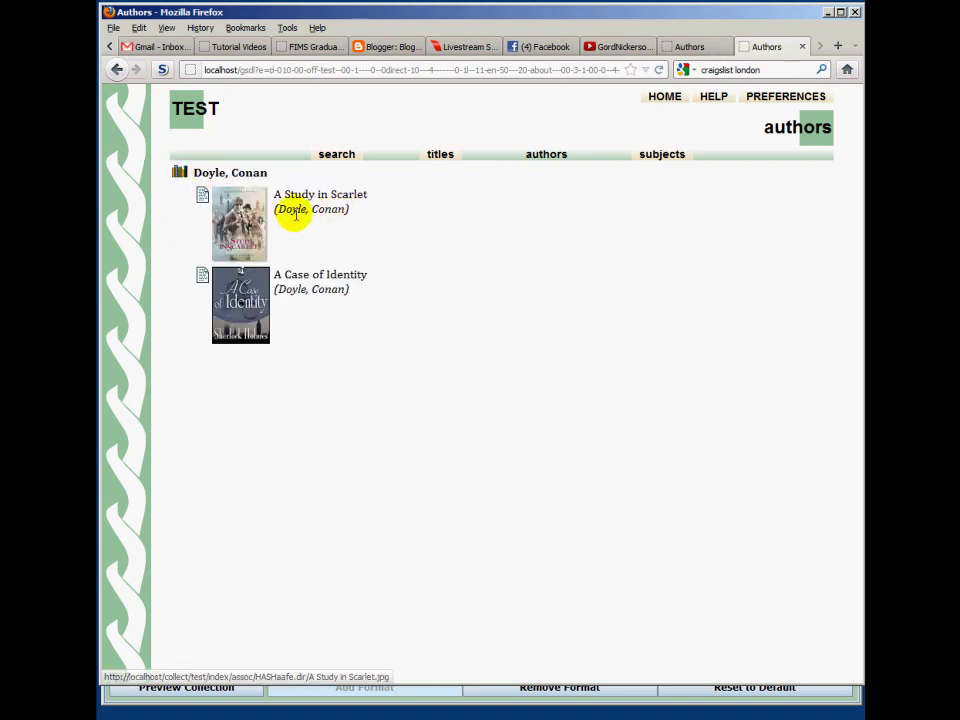
click(179, 172)
click(182, 210)
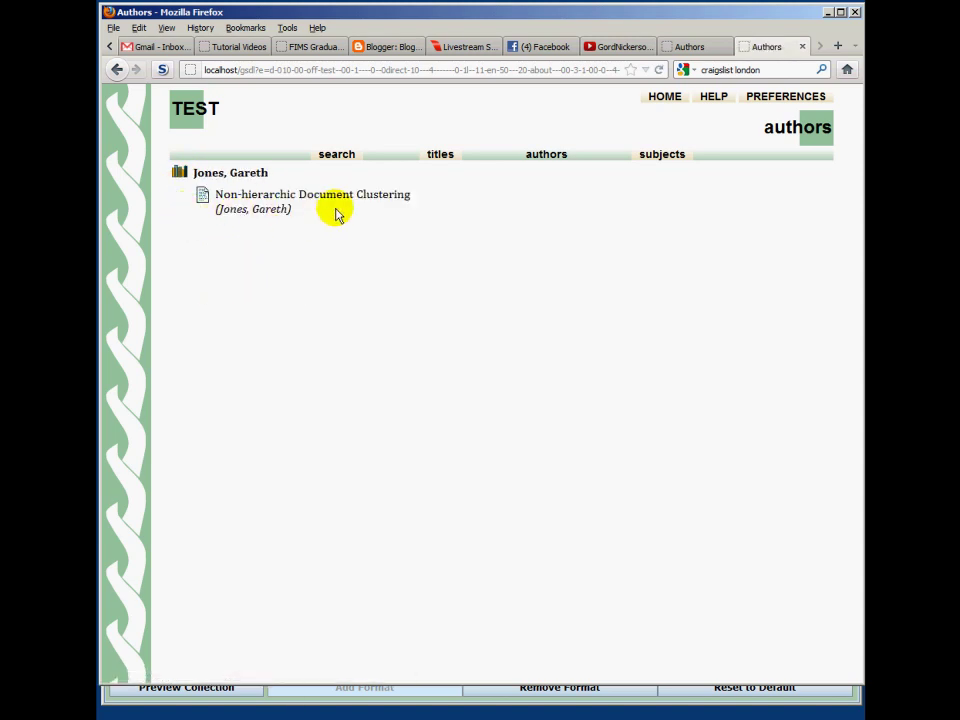
drag(306, 218, 211, 222)
click(289, 212)
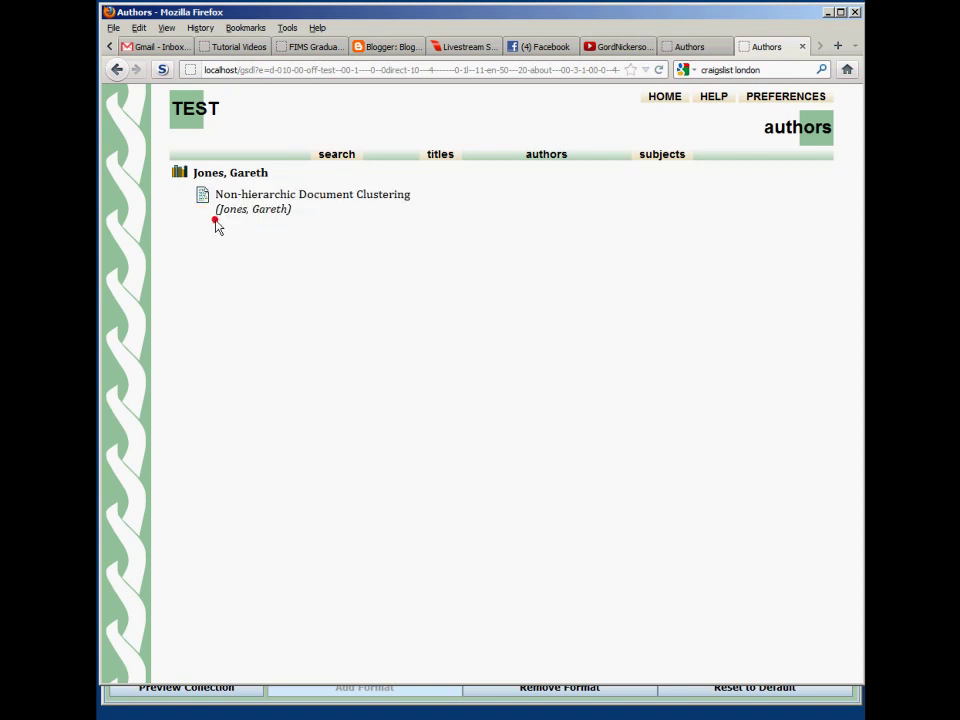
drag(292, 210, 213, 218)
click(338, 217)
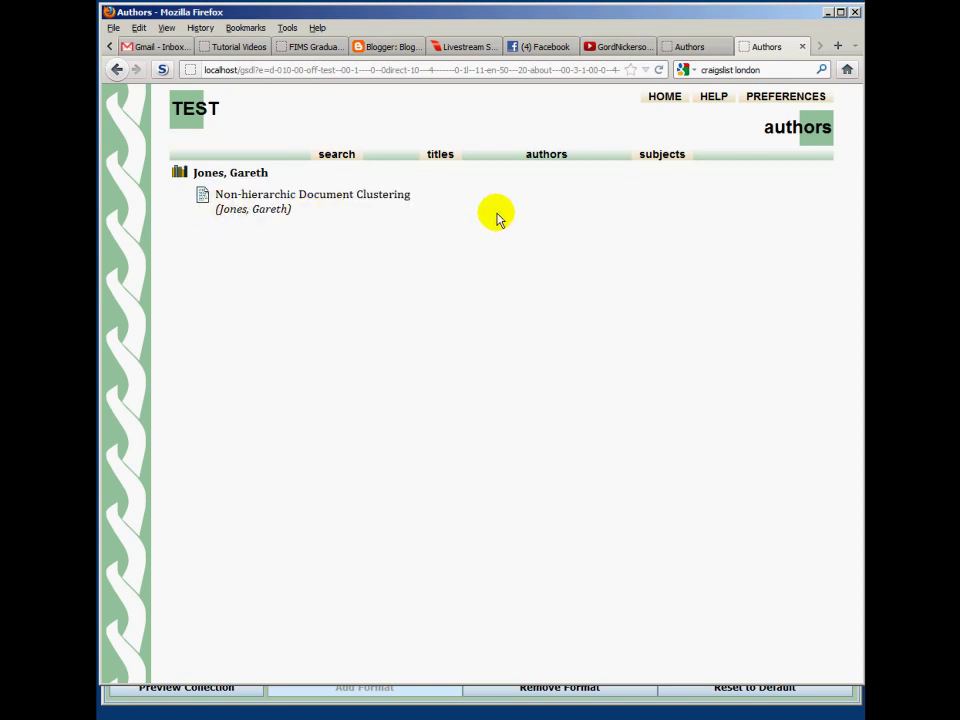
Step: Browse the subjects listing and check the line beneath the document title under Information Retrieval
click(672, 158)
click(185, 297)
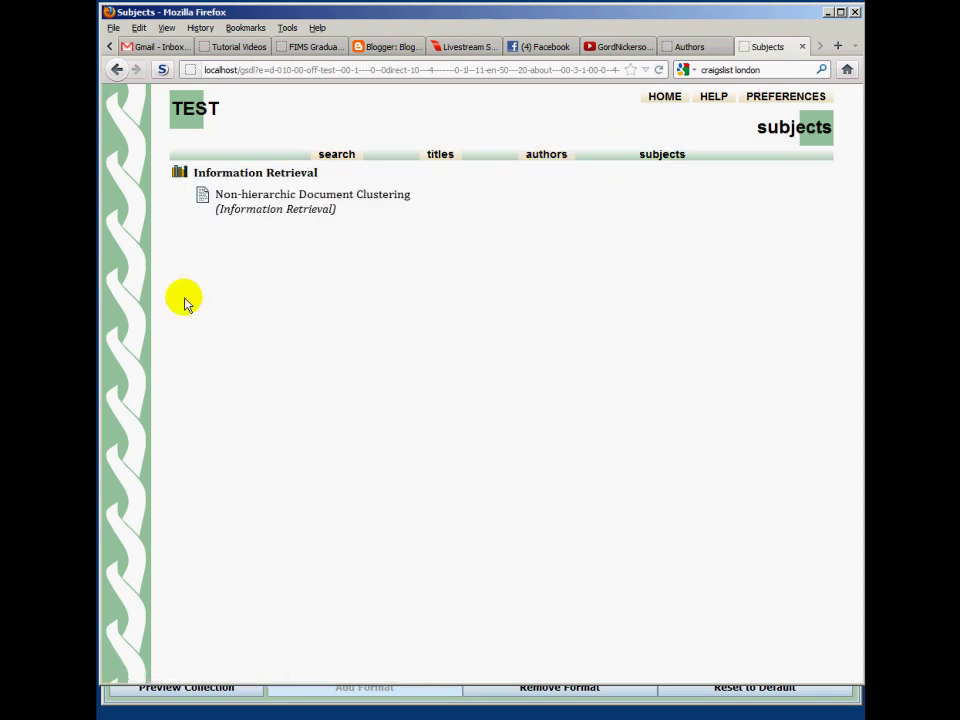
drag(270, 218, 206, 214)
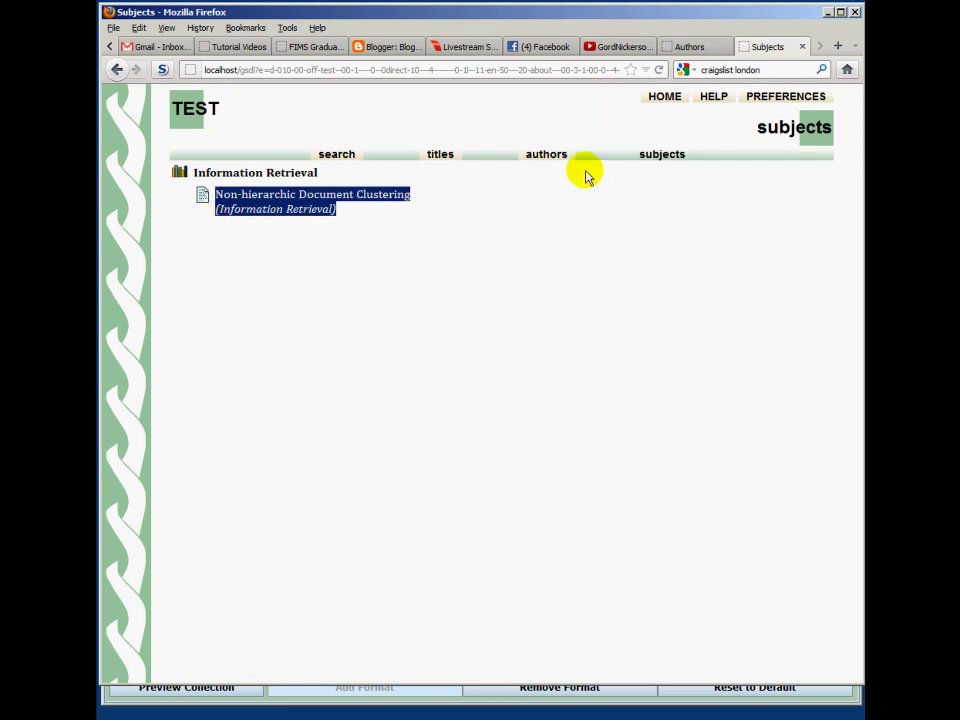
Step: In the collection's General format settings, browse Courses > 9720 - Digital Libraries on backup (F:) for an 'about page' image without choosing one
click(616, 688)
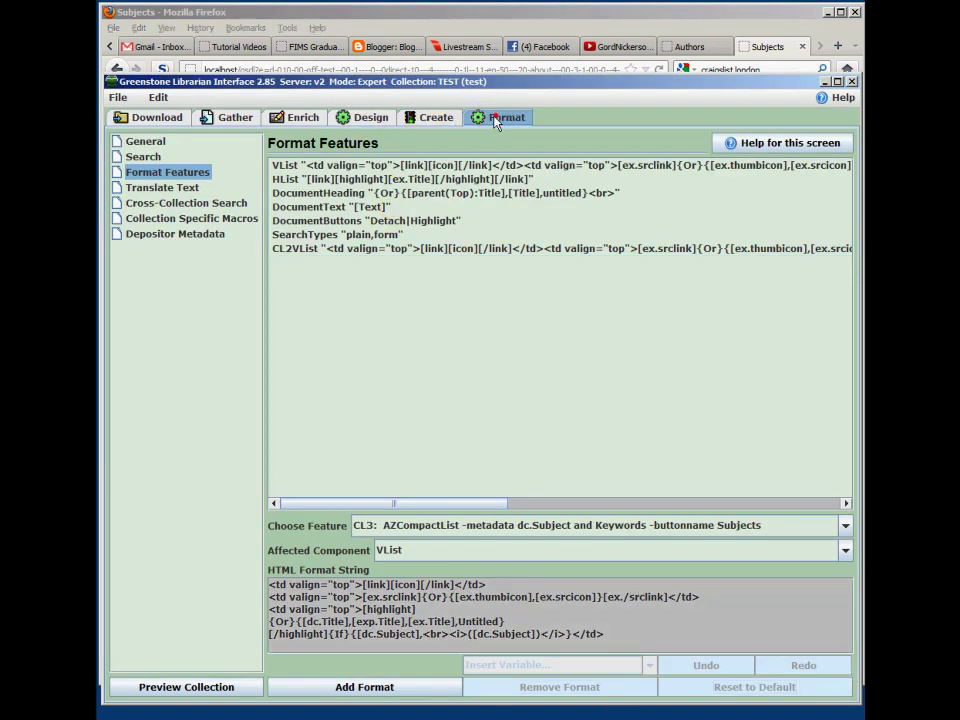
click(145, 142)
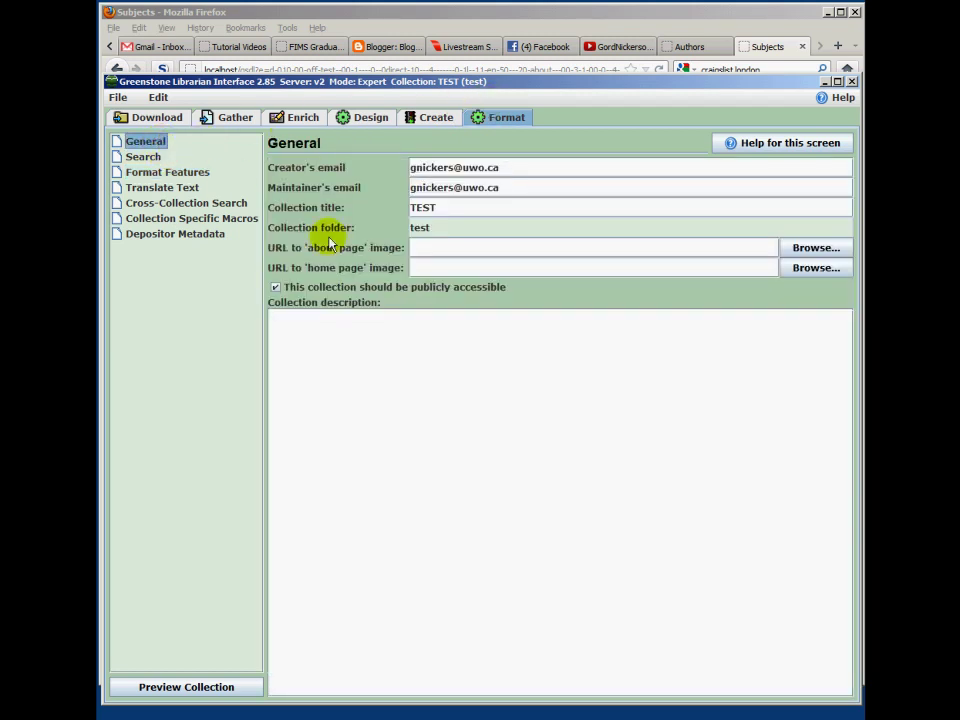
click(807, 250)
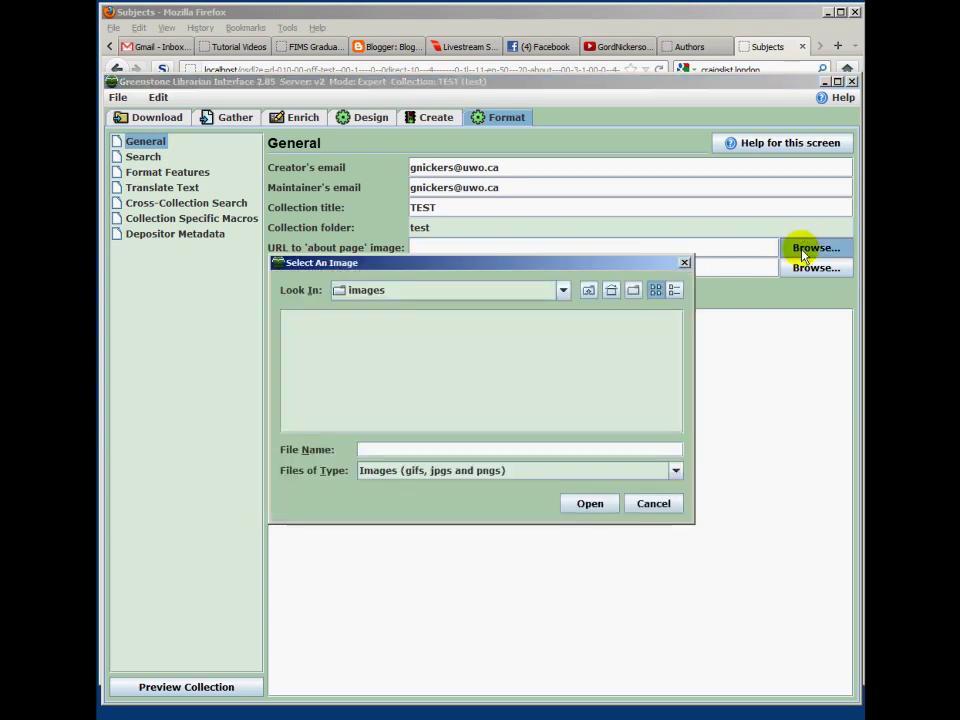
click(563, 292)
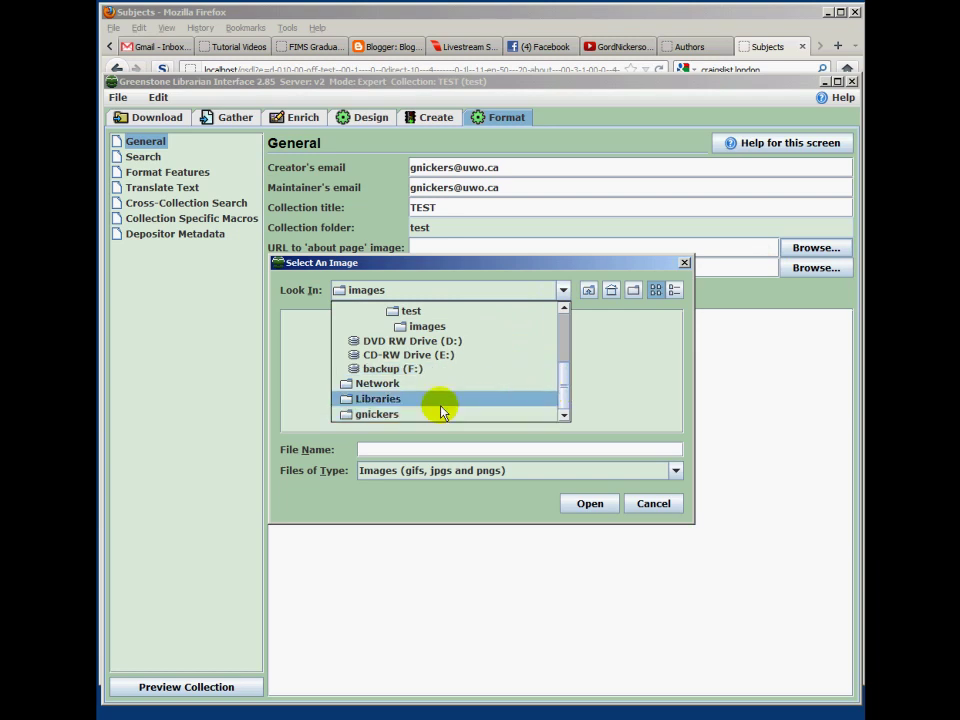
click(414, 370)
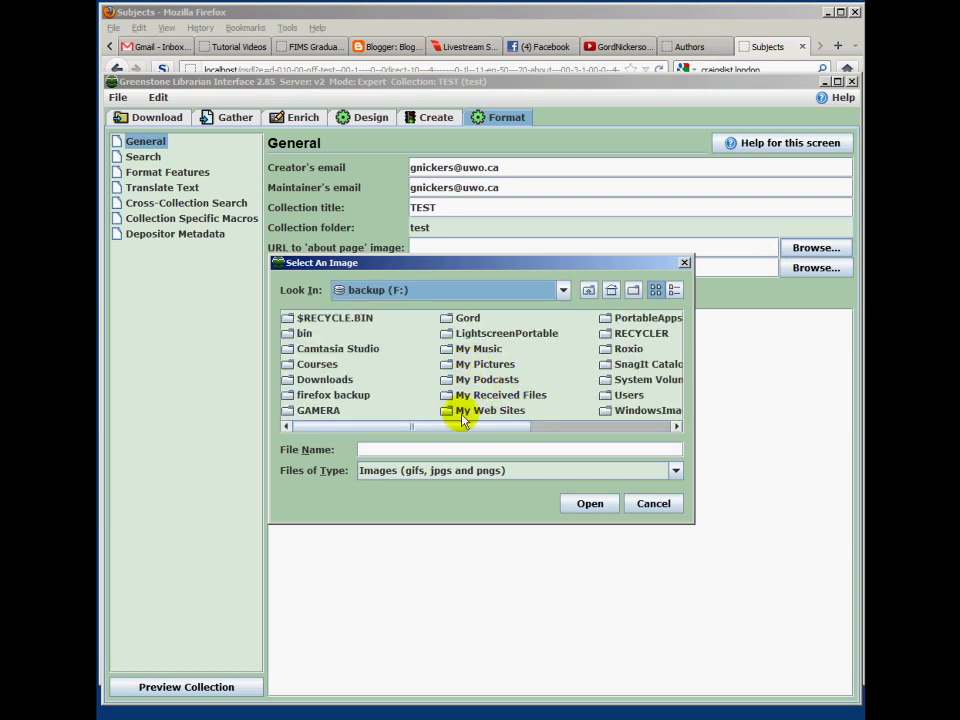
drag(459, 426, 422, 434)
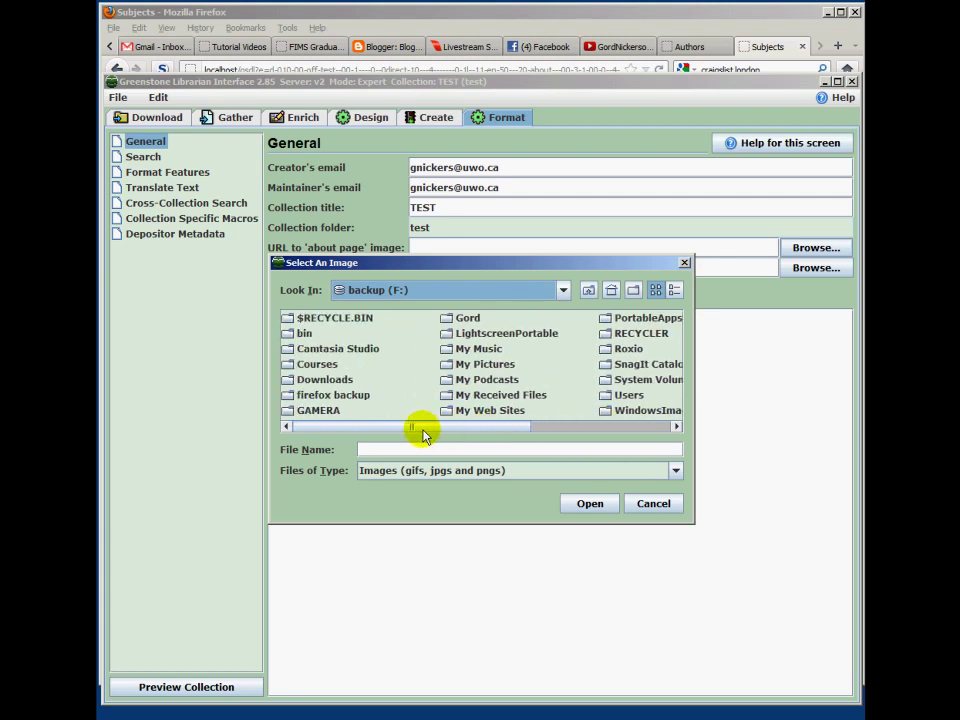
double_click(326, 366)
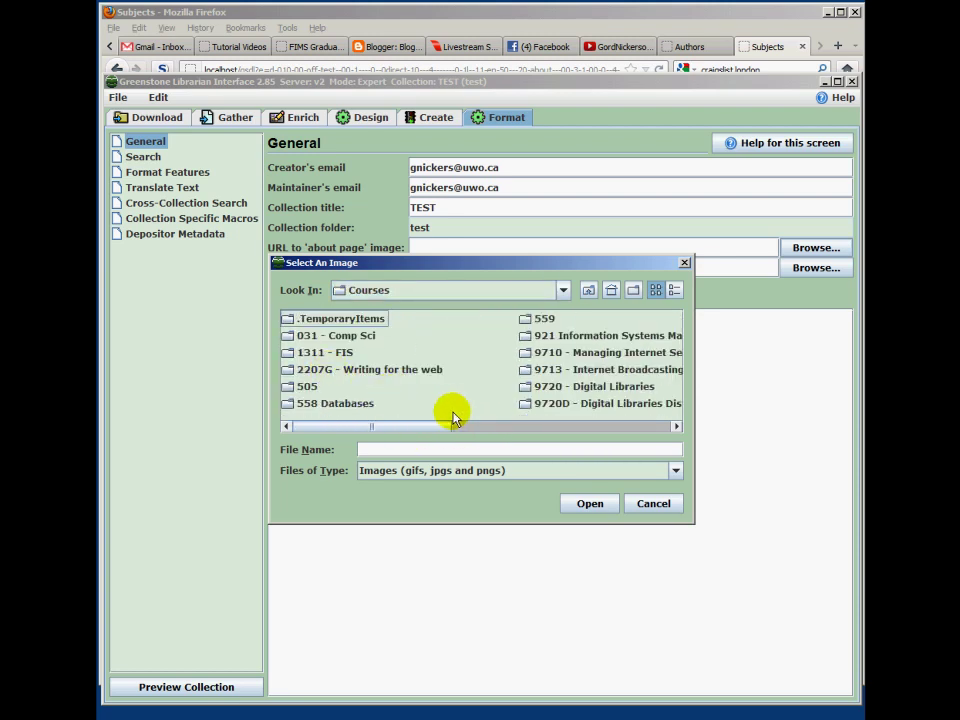
double_click(562, 392)
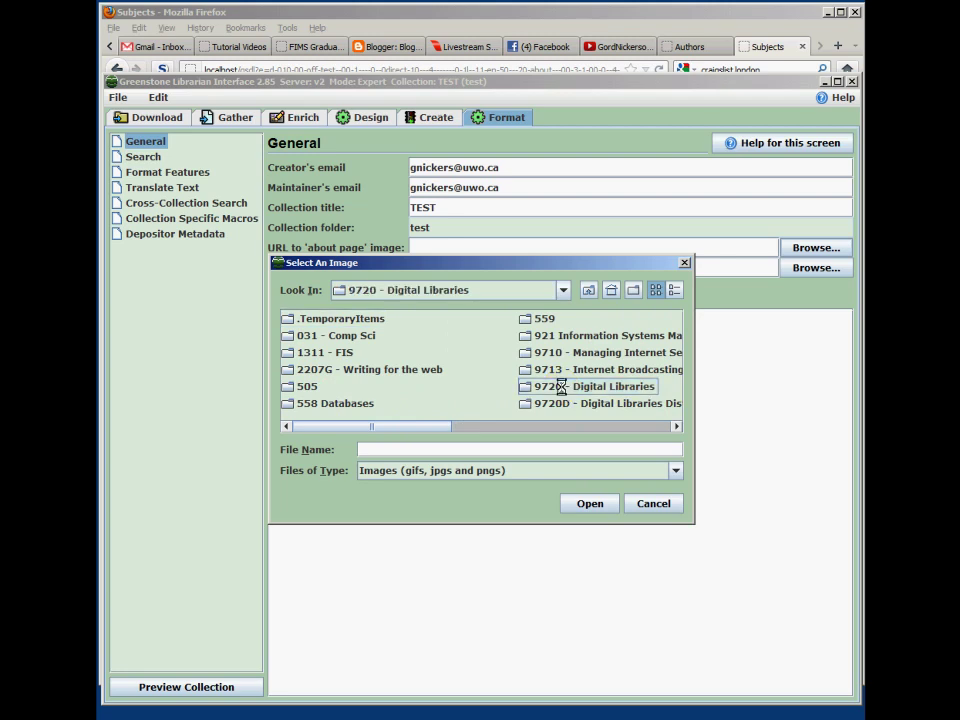
drag(381, 435, 495, 338)
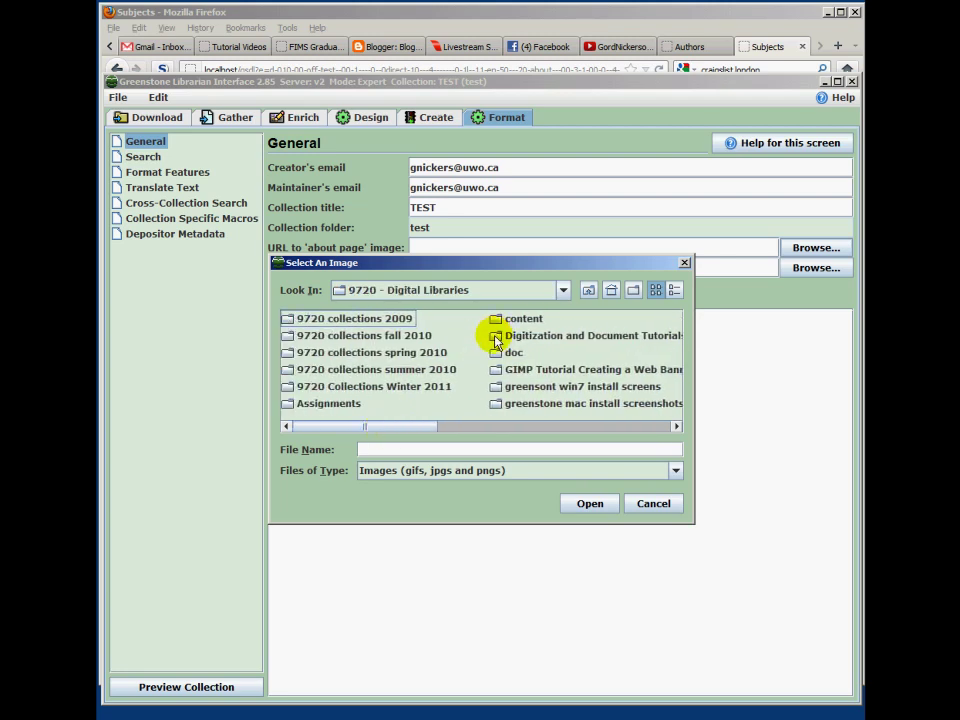
click(656, 503)
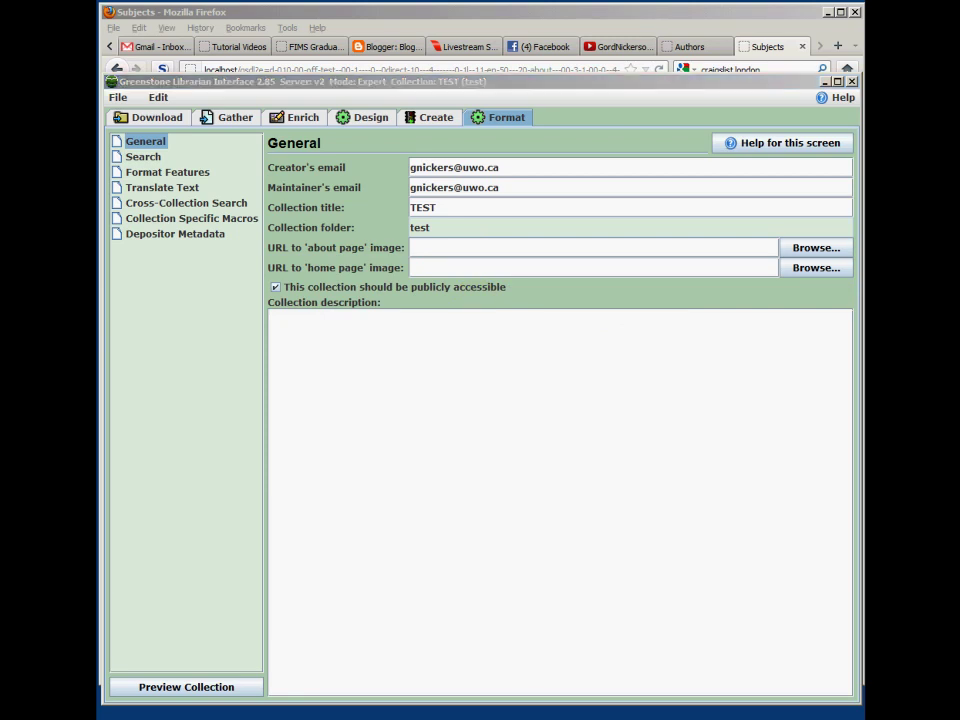
Step: Close the TEST collection and try to delete it from the available collections, ticking the deletion confirmation
click(117, 97)
click(143, 168)
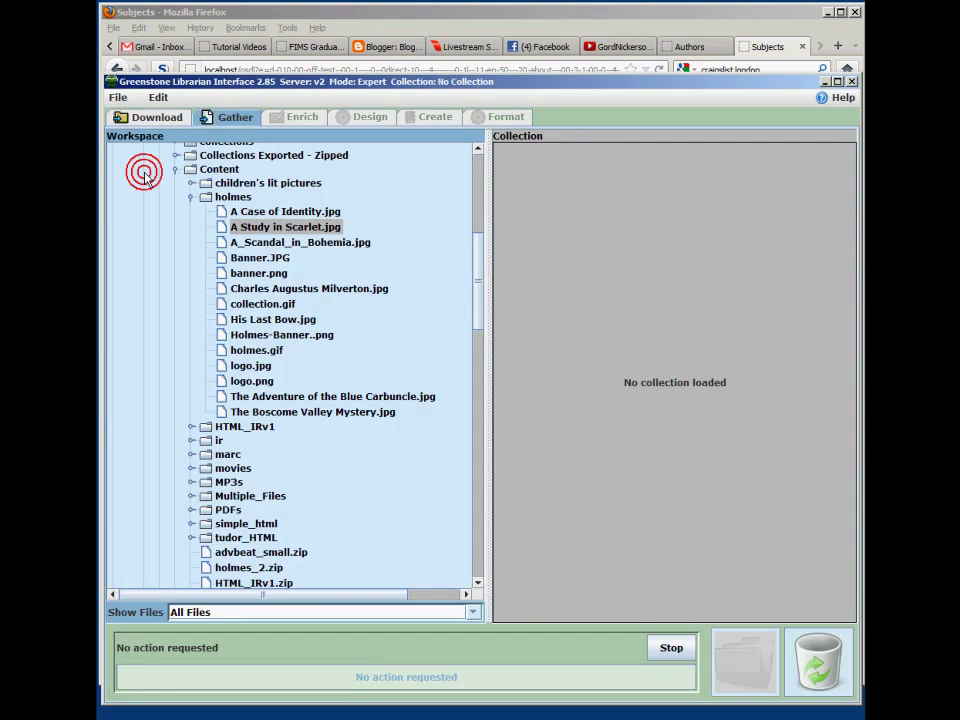
click(118, 98)
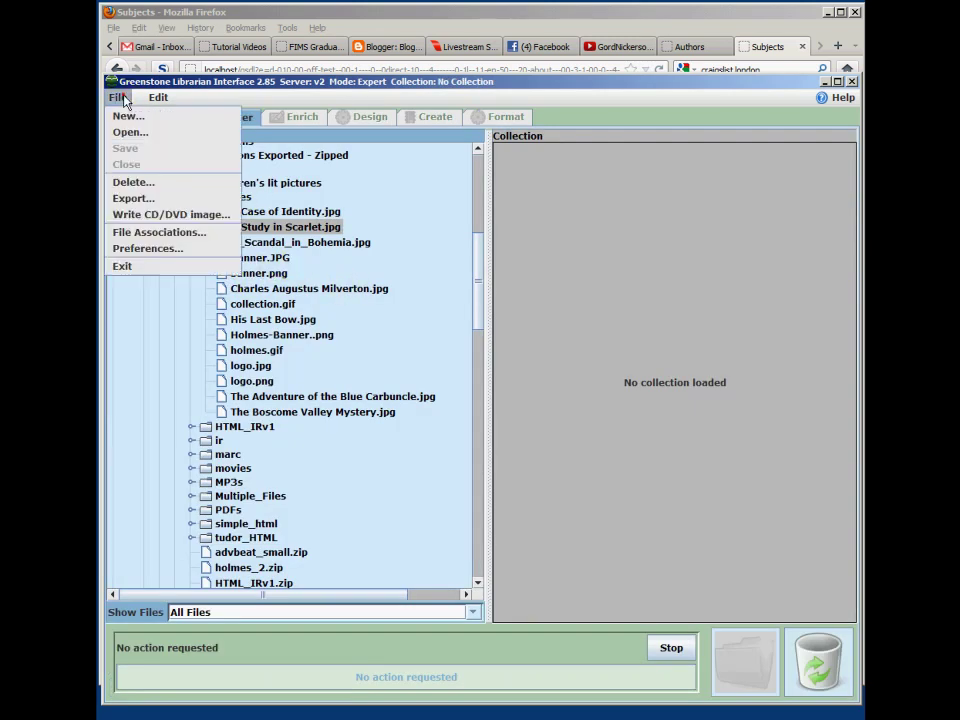
click(122, 182)
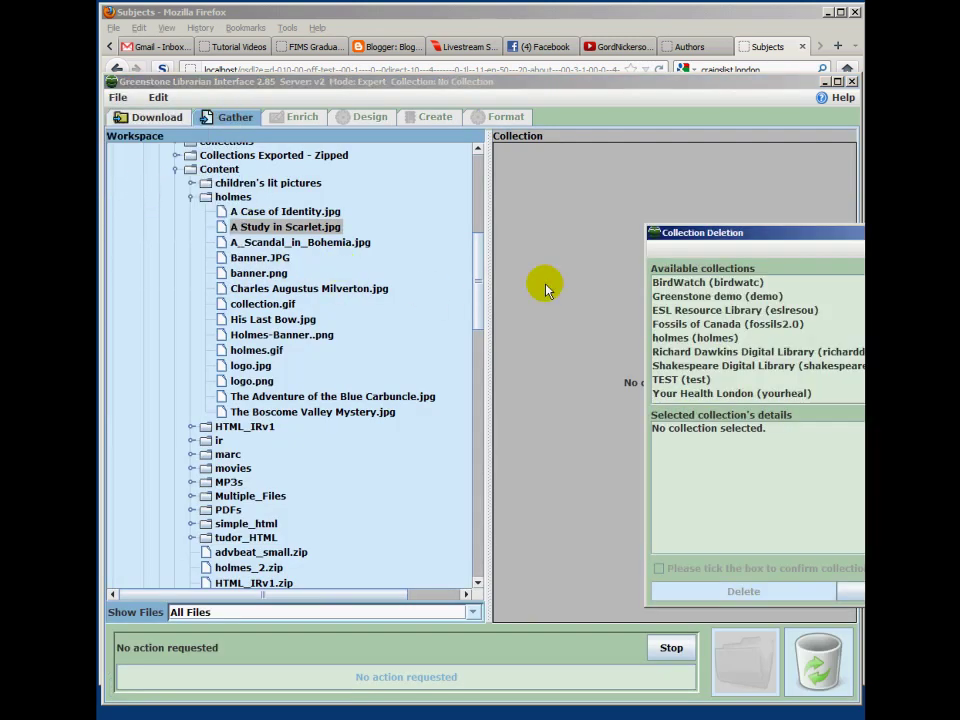
click(676, 380)
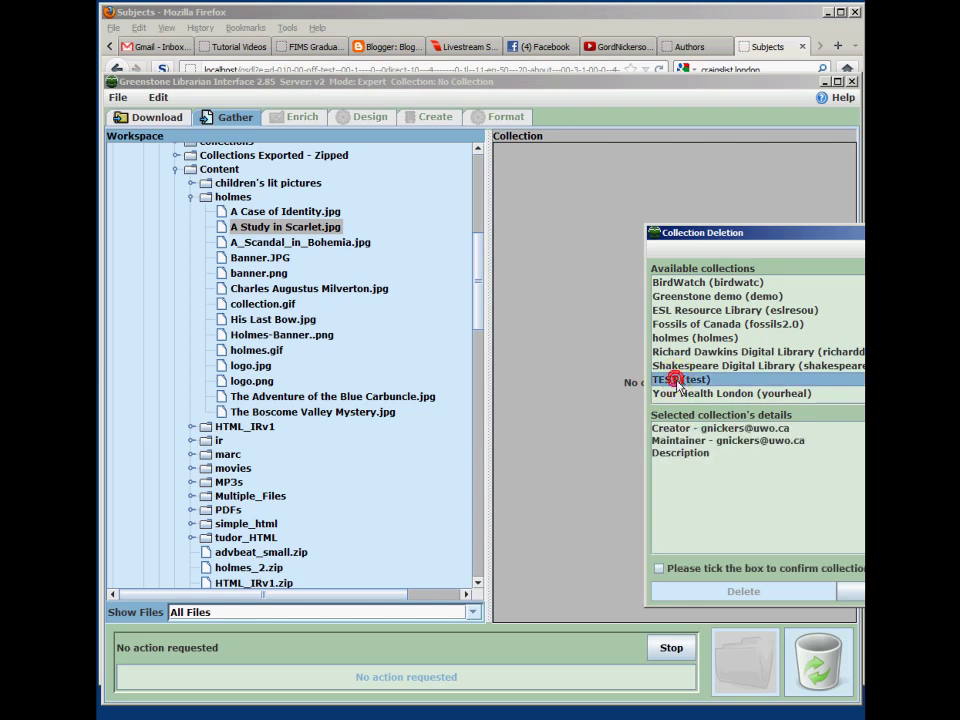
click(660, 569)
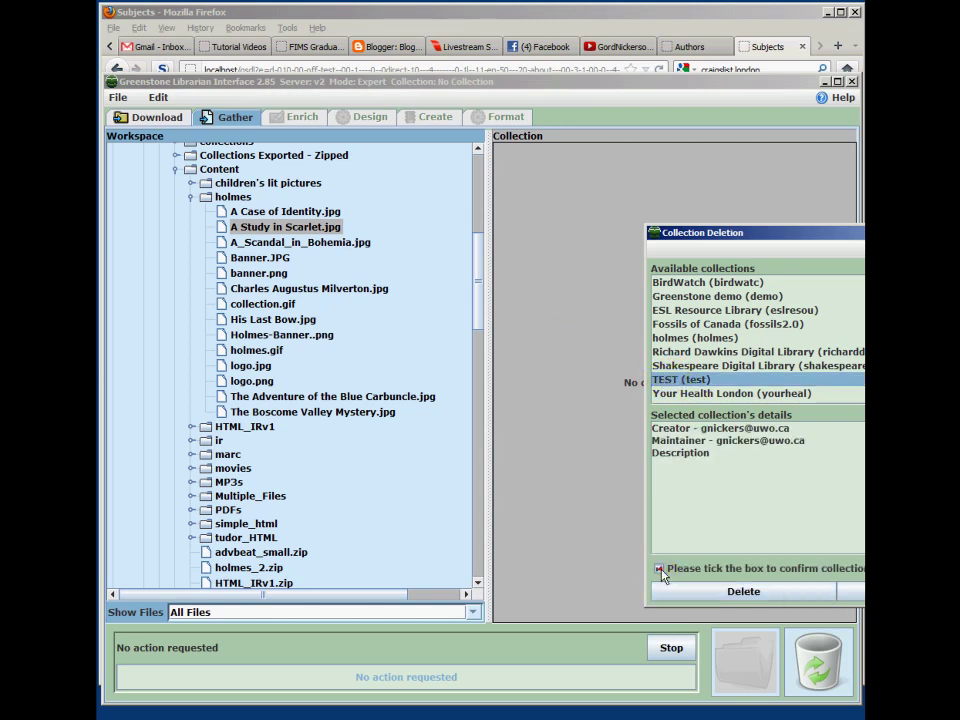
click(714, 598)
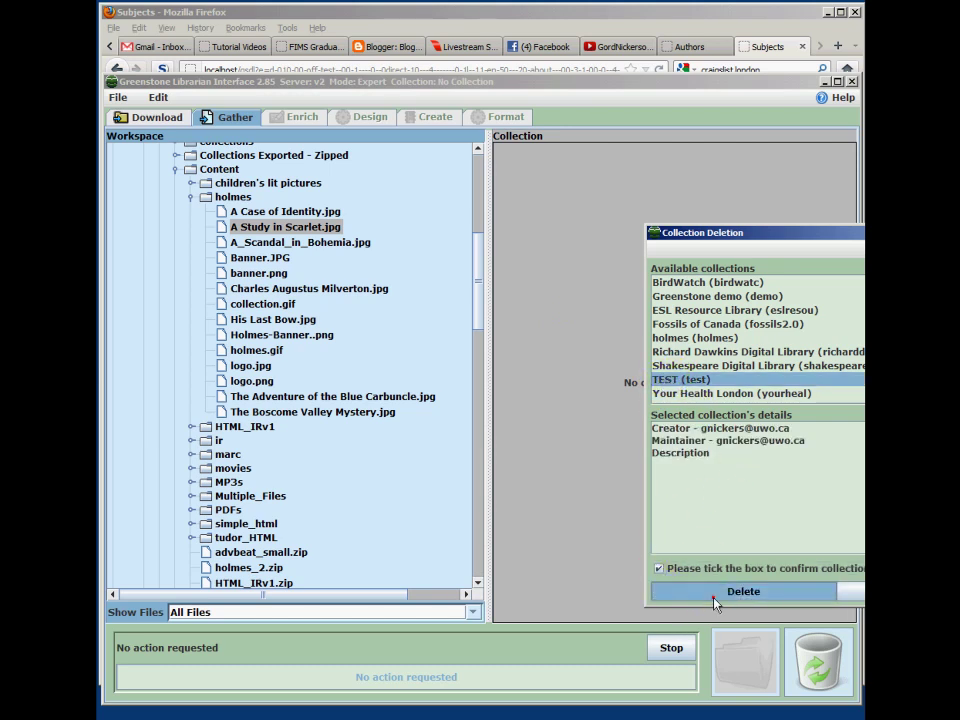
click(834, 435)
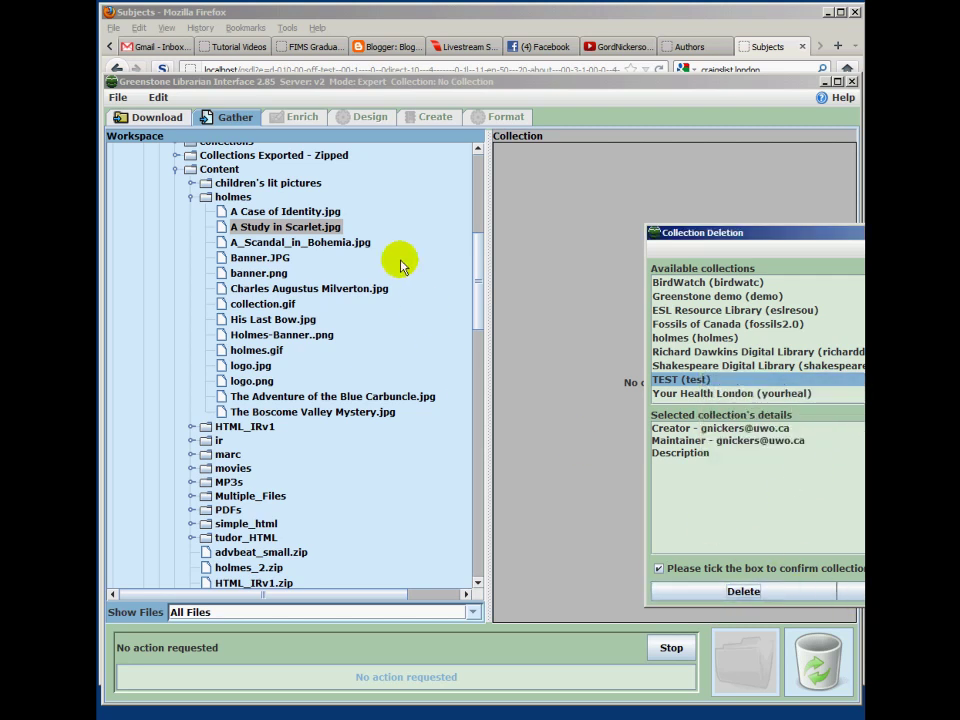
Step: Close the Subjects and Authors preview pages in Firefox and return to the Greenstone Librarian Interface
click(605, 14)
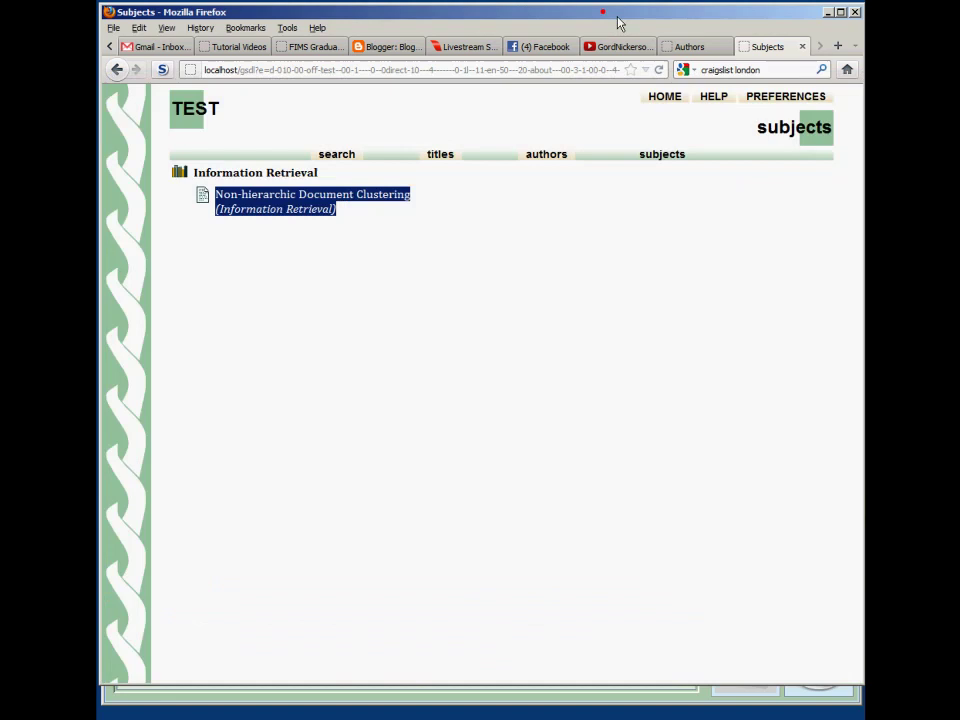
click(803, 46)
click(802, 46)
key(alt+Tab)
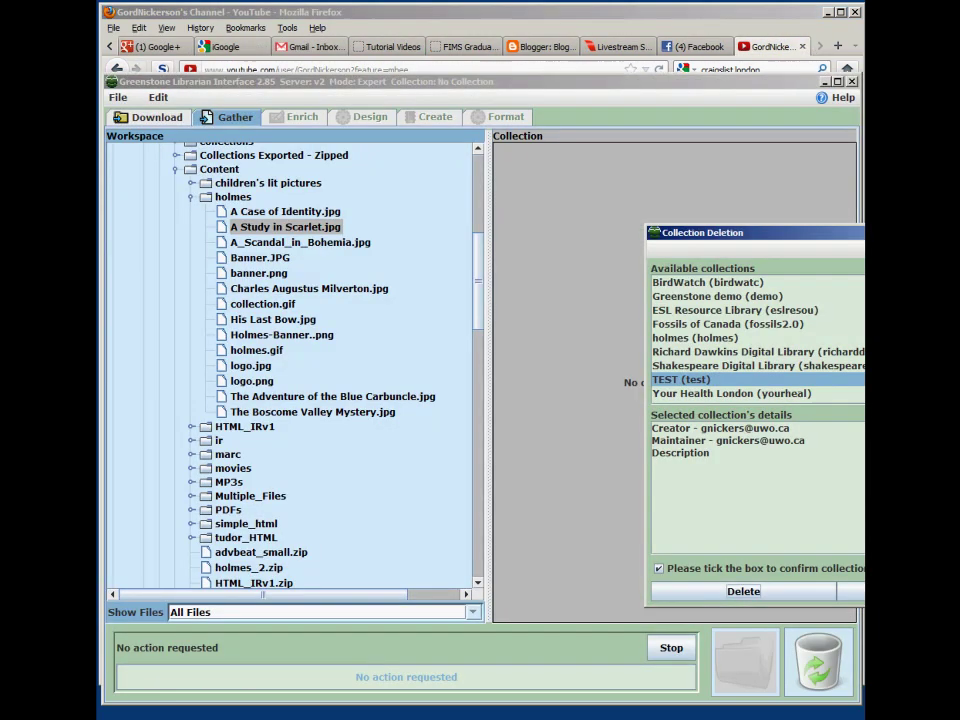
Step: Try once more to delete the TEST collection, and close the Collection Deletion dialog
click(685, 591)
click(835, 437)
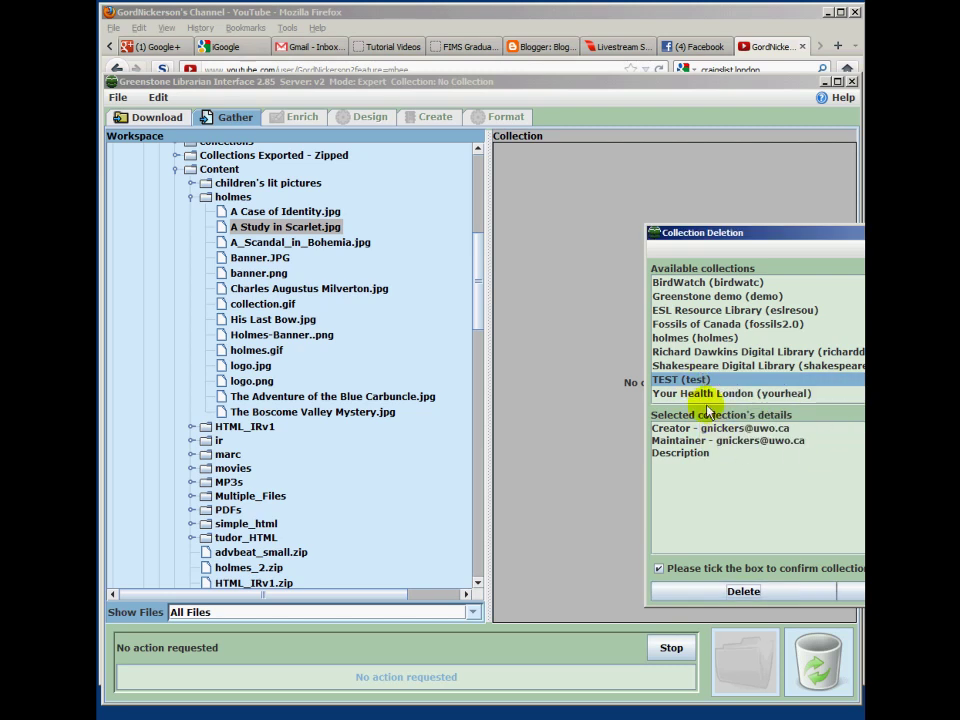
click(172, 169)
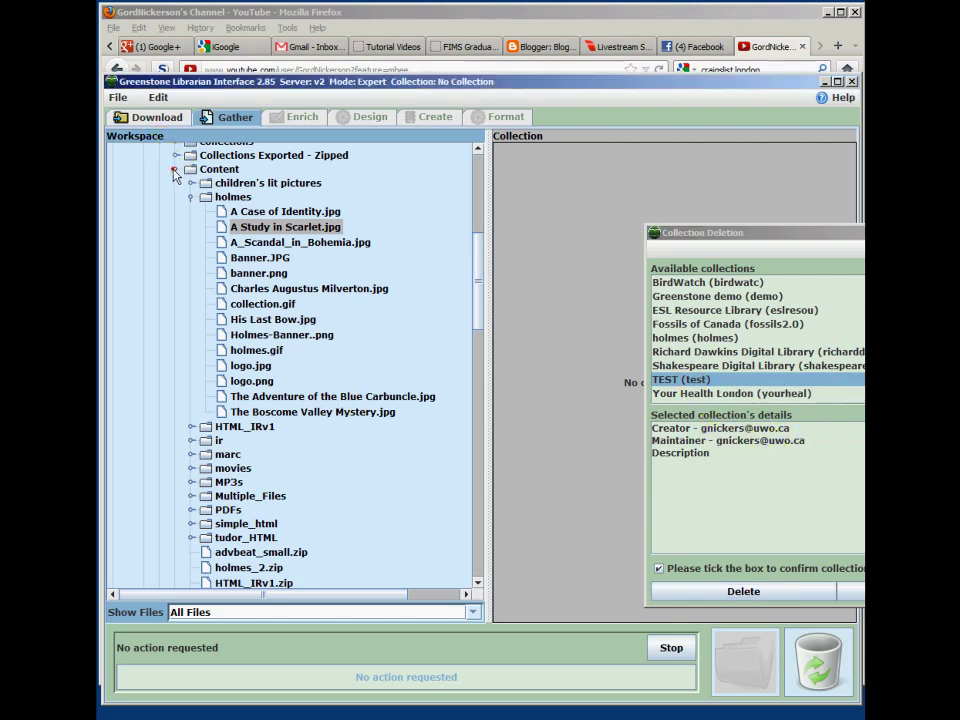
click(848, 591)
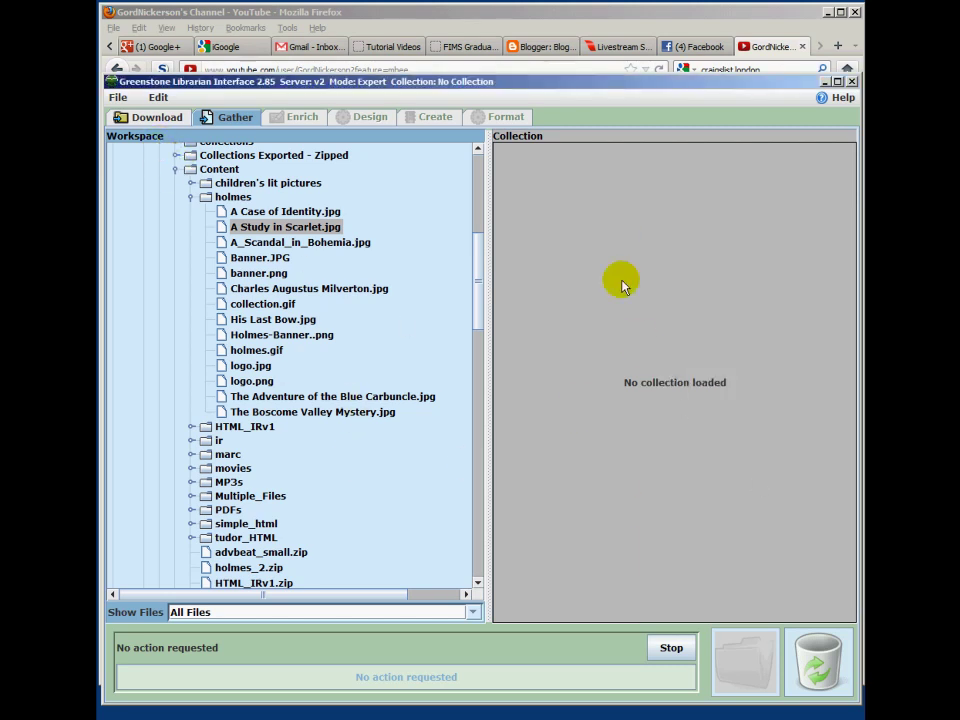